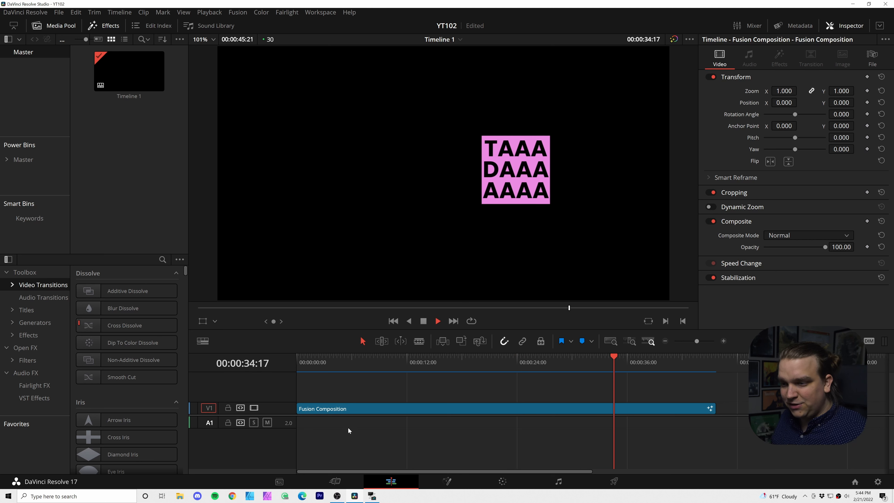
Step: Add a new Fusion Composition to track V1 after the existing clip and extend it to end at 00:01:23:12
key("space")
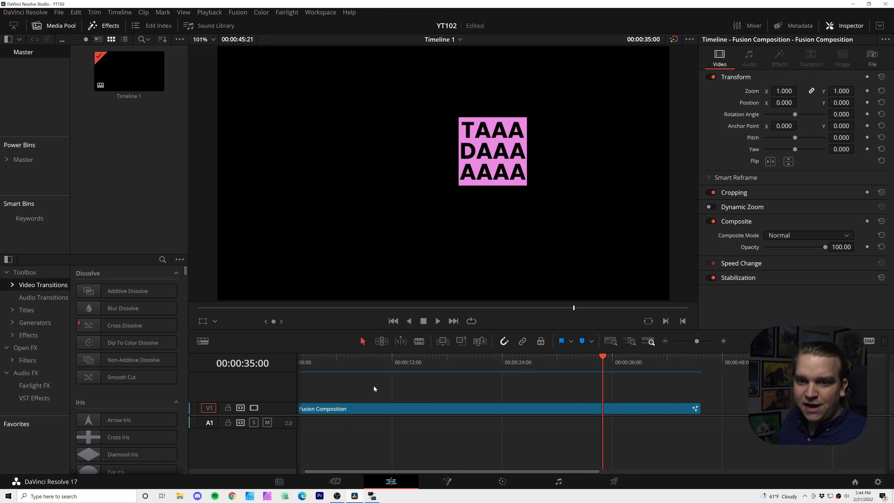
left_click(42, 335)
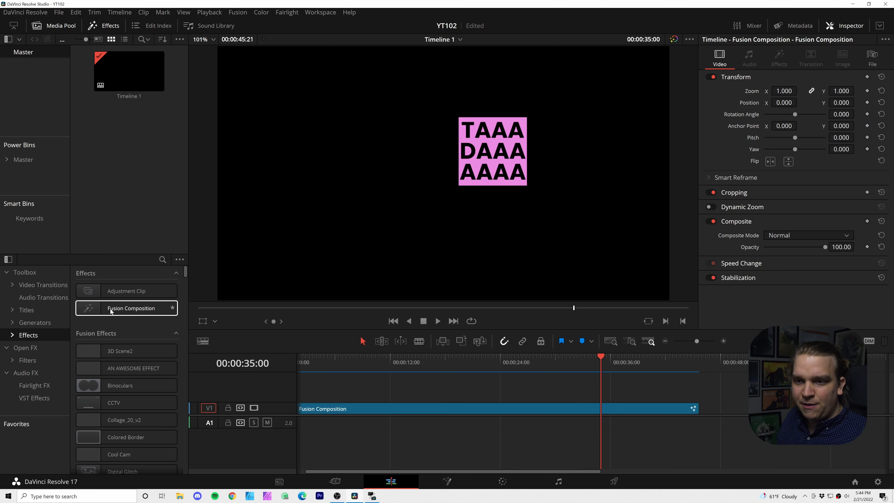
left_click_drag(112, 310, 739, 409)
scroll(577, 401, "down", 5)
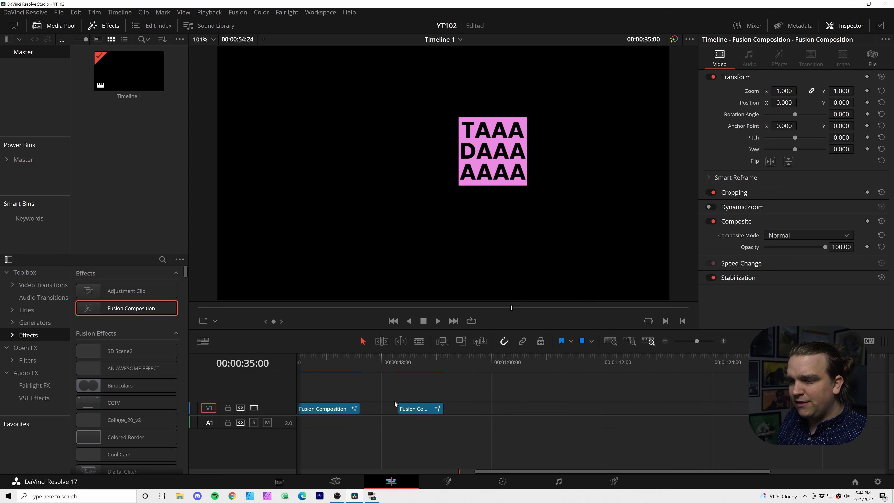
left_click_drag(439, 417, 703, 425)
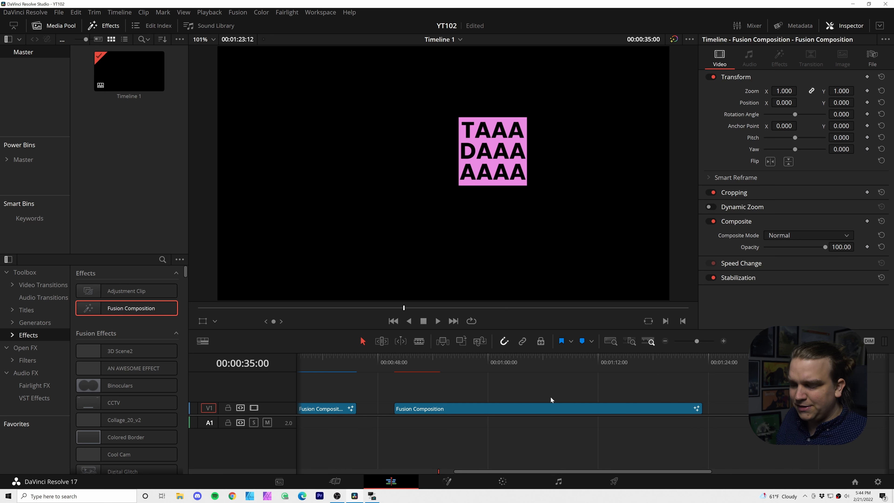
Step: Open the new composition on the Fusion page and hide the clip thumbnails
left_click(408, 381)
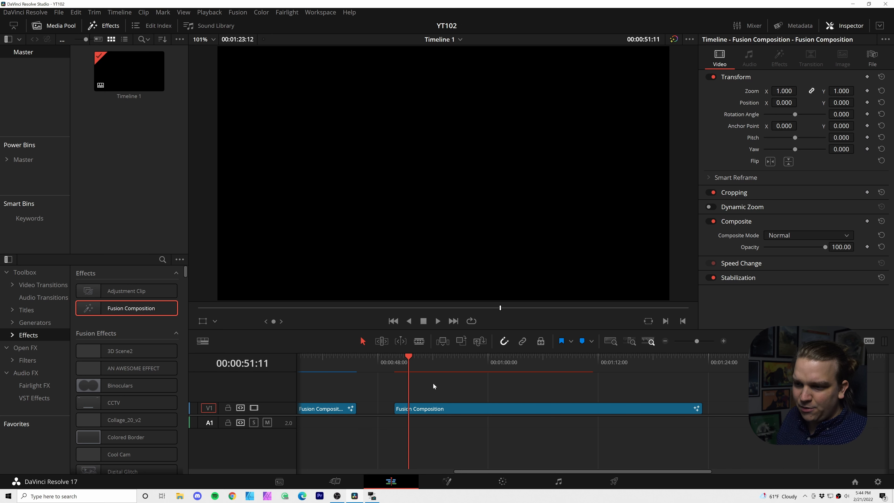
left_click(447, 482)
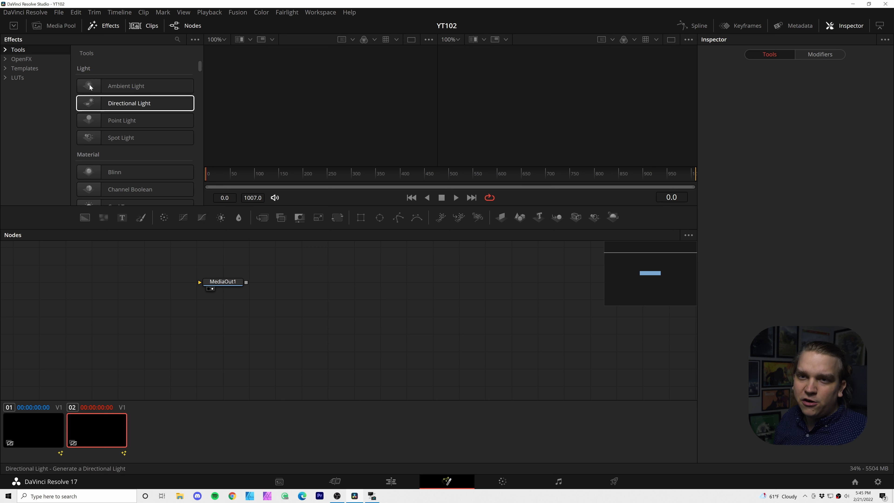
left_click(144, 25)
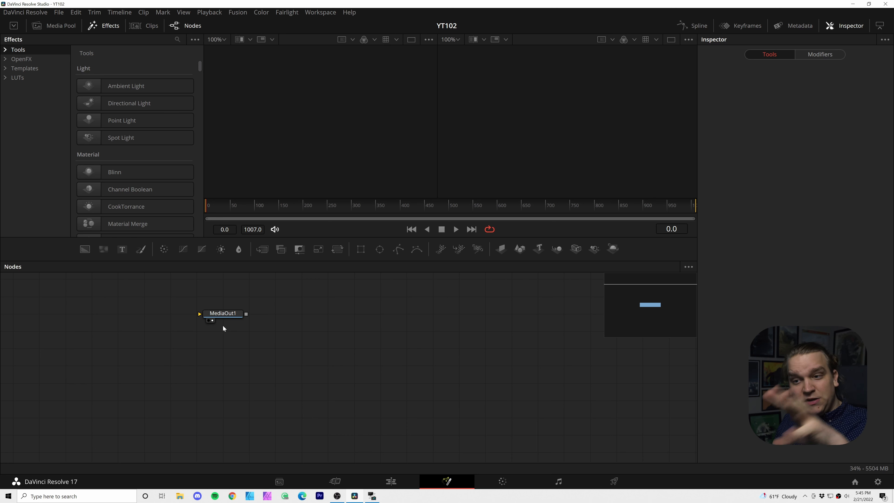
Step: Move MediaOut1 to the far right of the node graph and add a pEmitter feeding a pRender on the left
left_click_drag(224, 316, 609, 366)
left_click(335, 337)
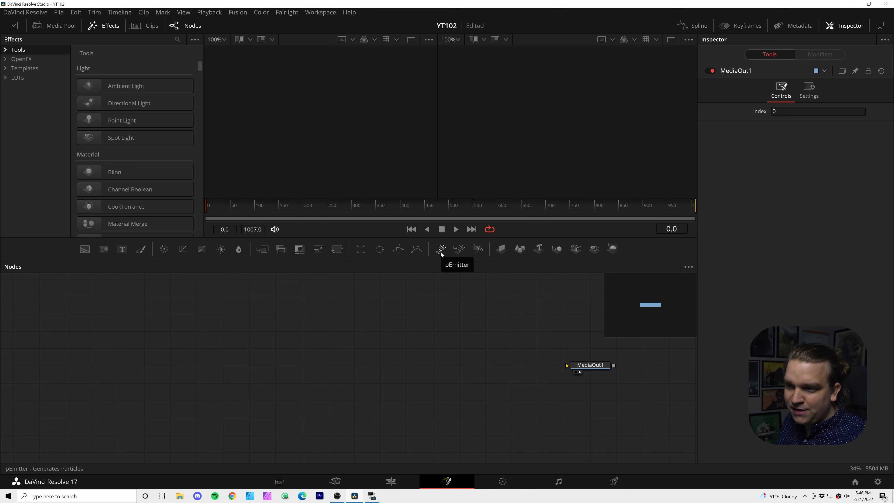
left_click_drag(441, 252, 173, 377)
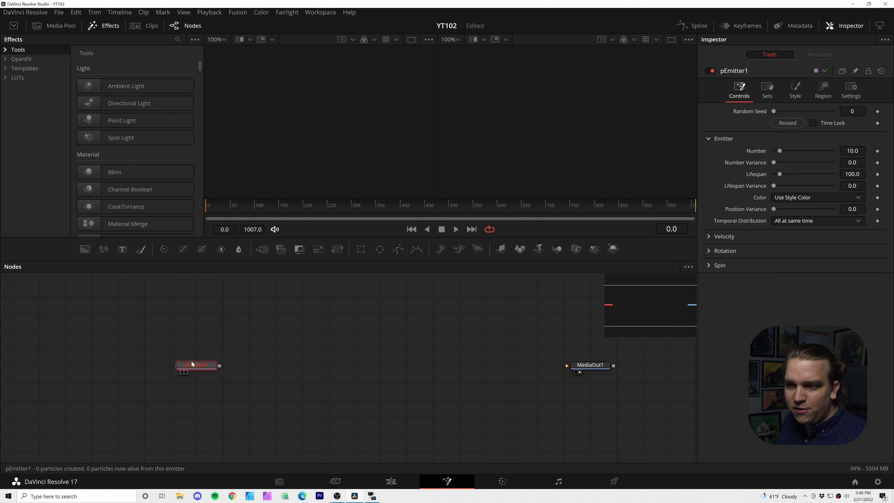
left_click(475, 249)
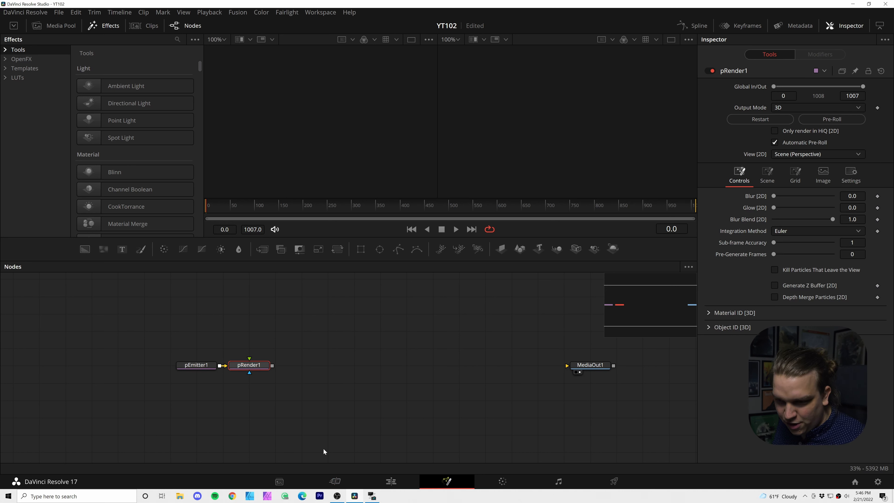
left_click(230, 402)
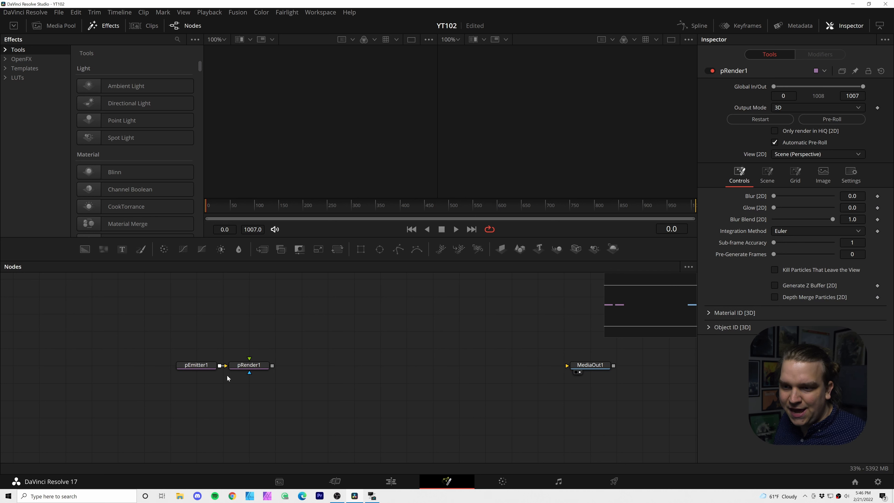
Step: Show pRender1 in the second viewer and place the node farther from pEmitter1
left_click(190, 367)
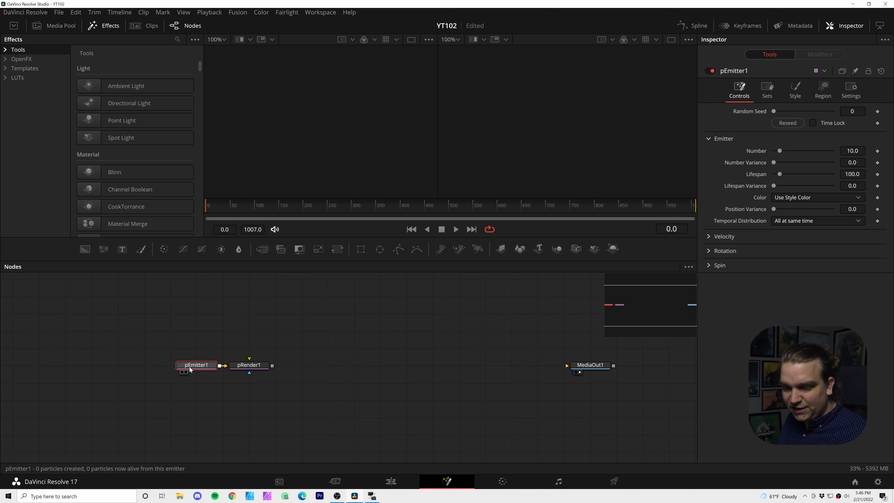
key("2")
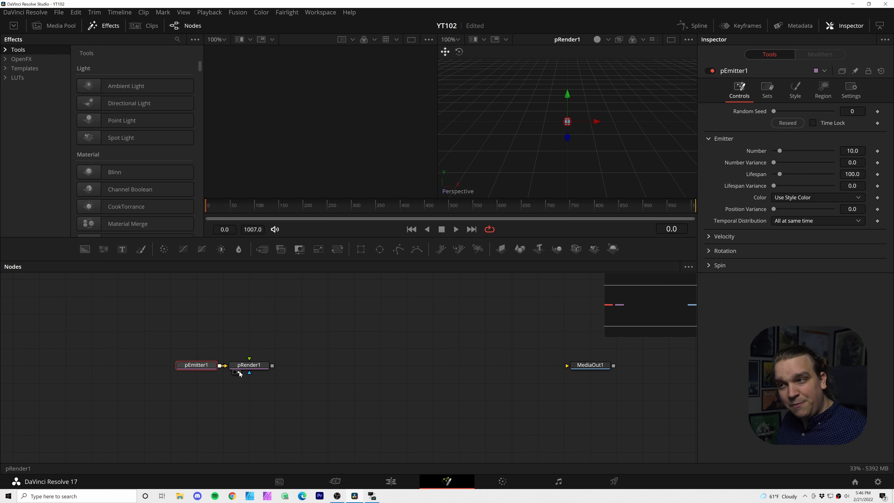
left_click_drag(239, 373, 293, 373)
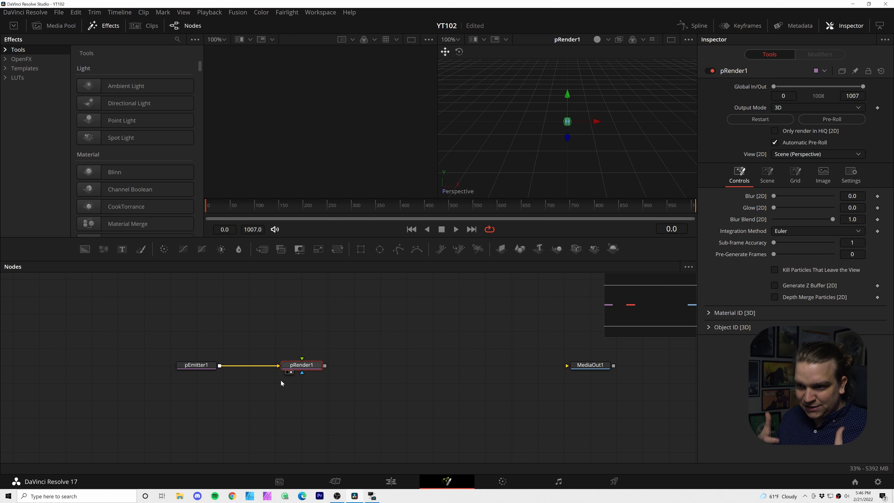
Step: Examine the emitter sphere up close and play back its default particle emission
scroll(546, 146, "up", 8)
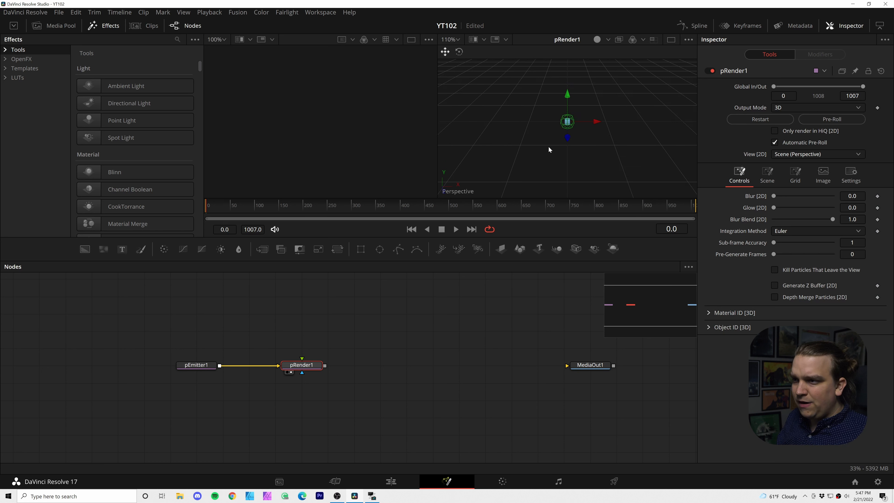
scroll(588, 168, "down", 3)
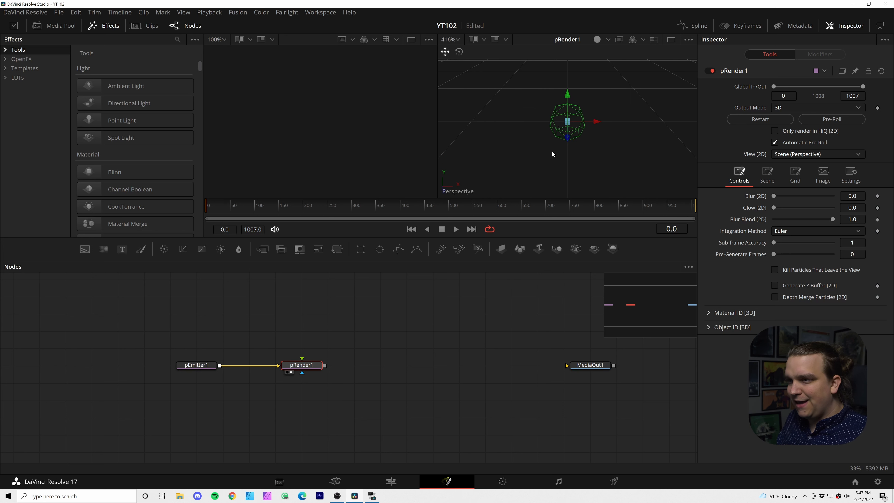
scroll(571, 151, "up", 3)
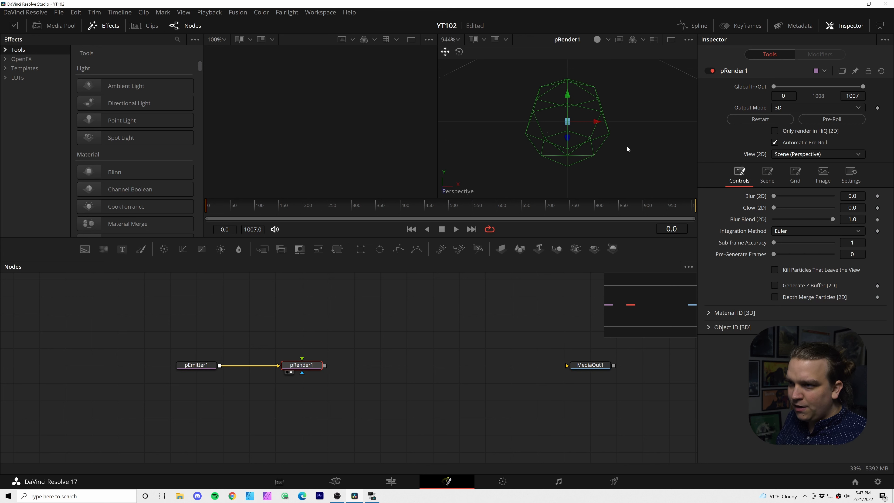
key("space")
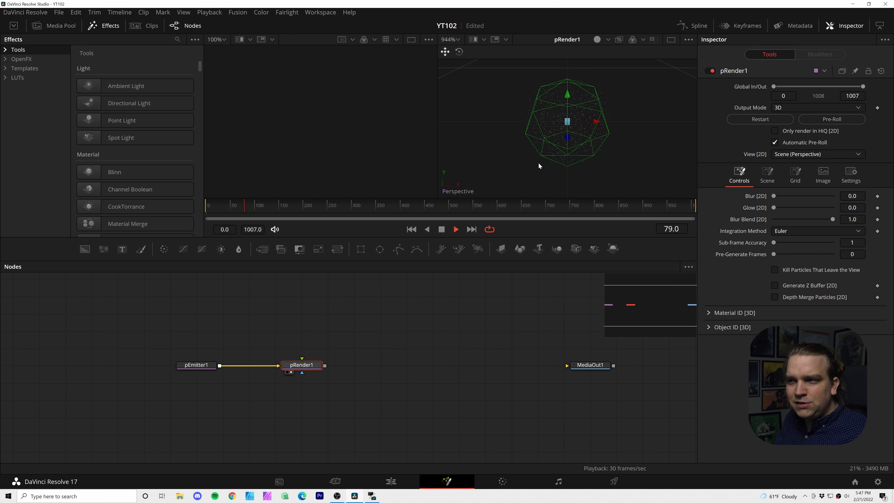
key("space")
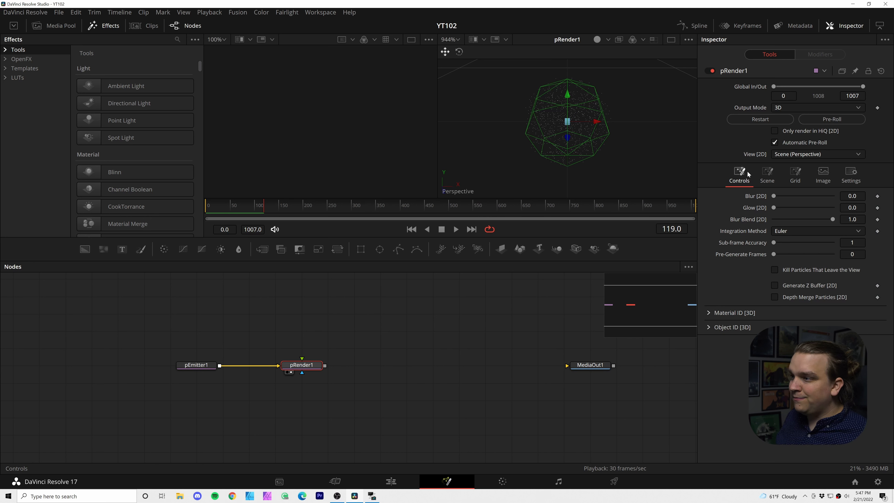
Step: Set pEmitter1's Number to 1 at frame 0 and keyframe it
left_click(197, 365)
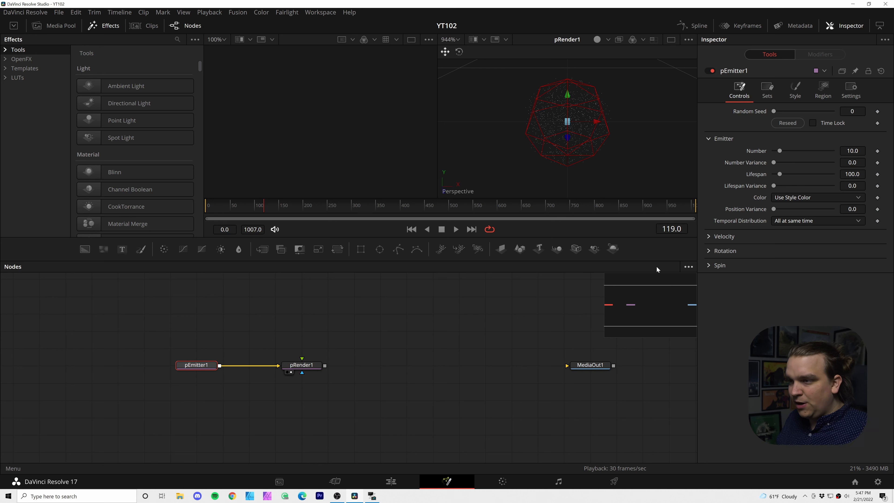
left_click_drag(232, 205, 208, 206)
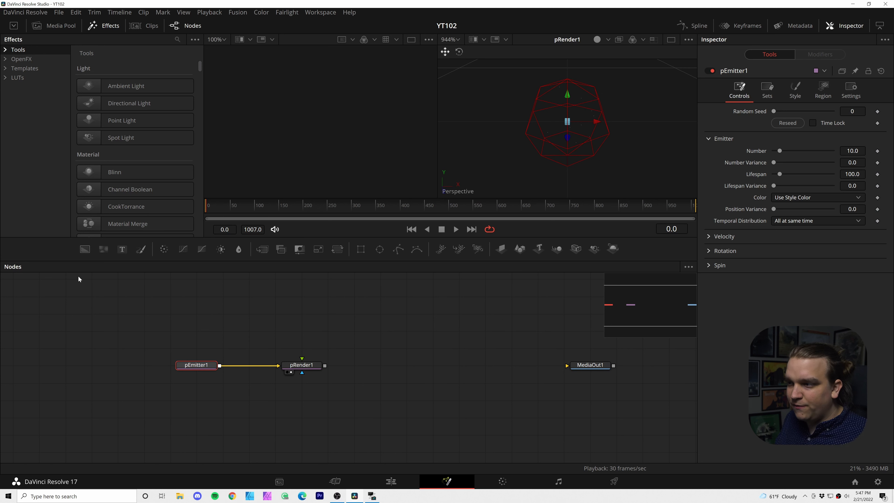
left_click(853, 150)
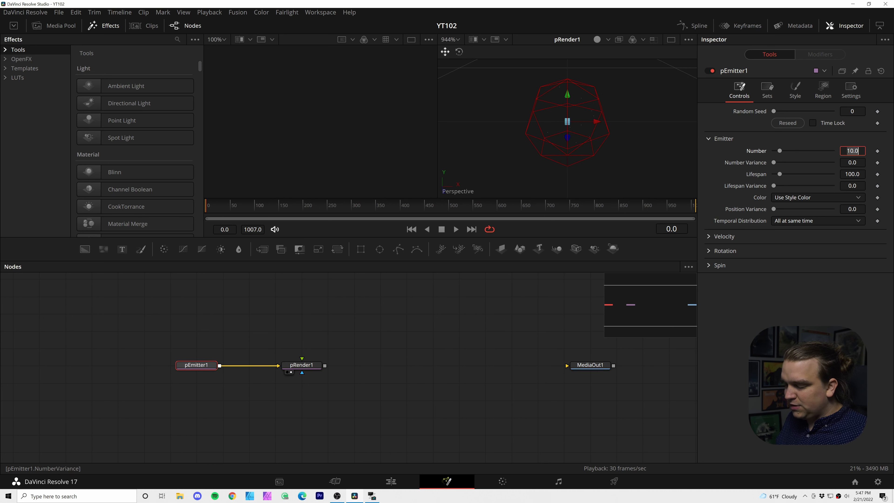
type("1")
key("Return")
left_click(877, 150)
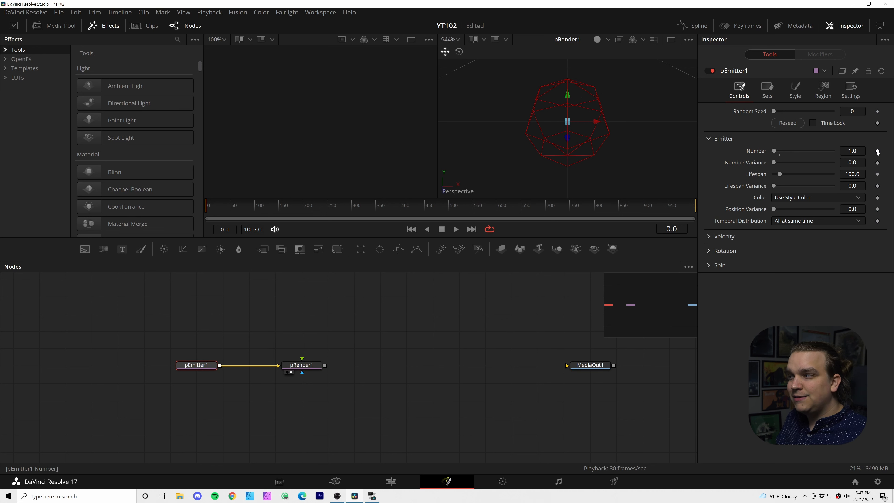
Step: Keyframe pEmitter1's Number at 0 on frame 1
key("Right")
left_click(853, 151)
type("0")
key("Return")
Step: Change pEmitter1's particle style to Blob
scroll(533, 148, "down", 2)
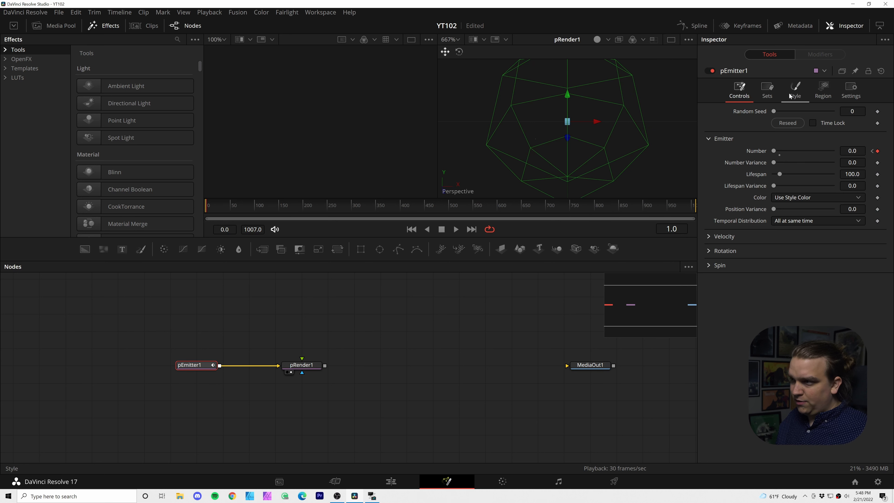
left_click(798, 88)
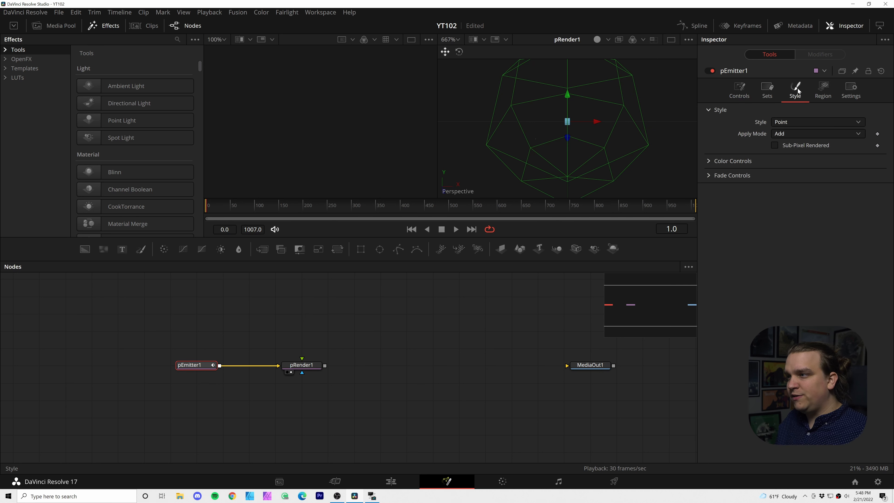
left_click(781, 121)
left_click(785, 154)
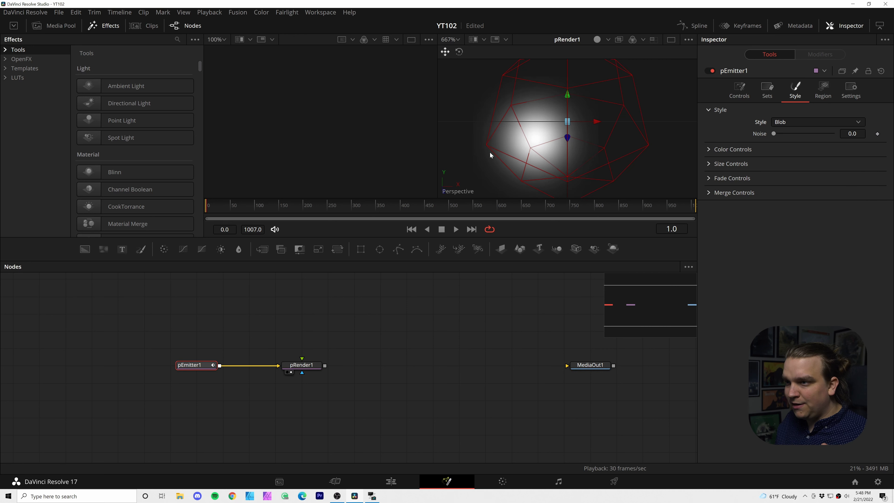
scroll(563, 169, "down", 3)
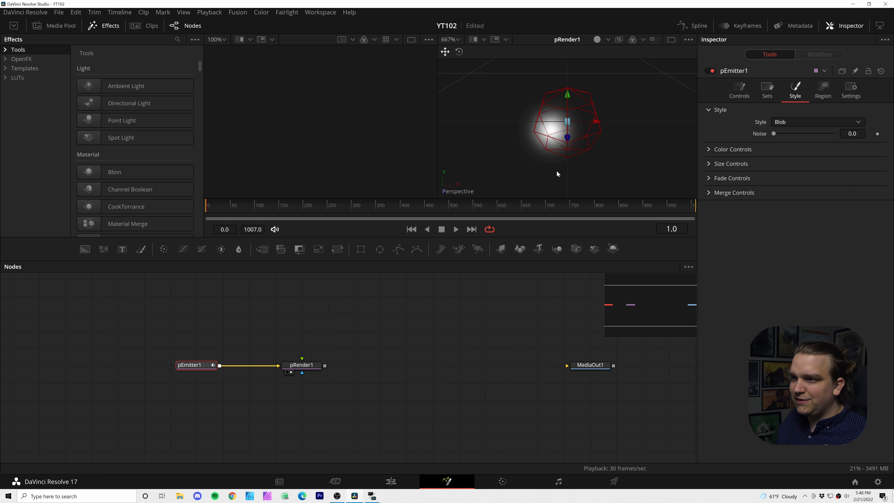
Step: Set the blob particle's Size to 0.0315 and play the animation to check how long the particle lives
left_click(739, 163)
scroll(551, 166, "down", 3)
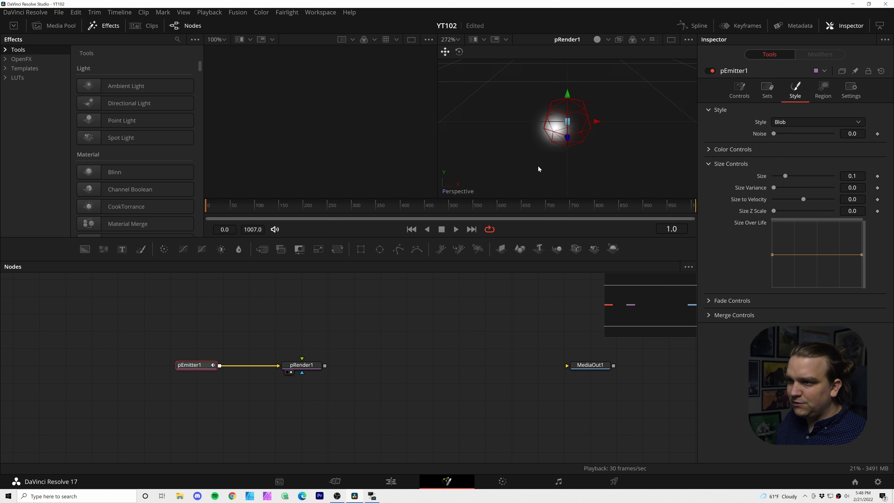
left_click_drag(785, 175, 778, 176)
scroll(583, 165, "up", 3)
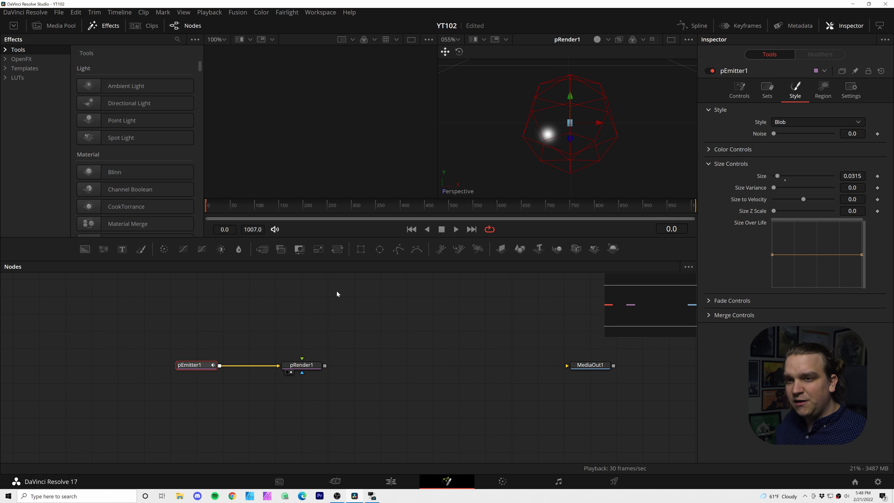
key("space")
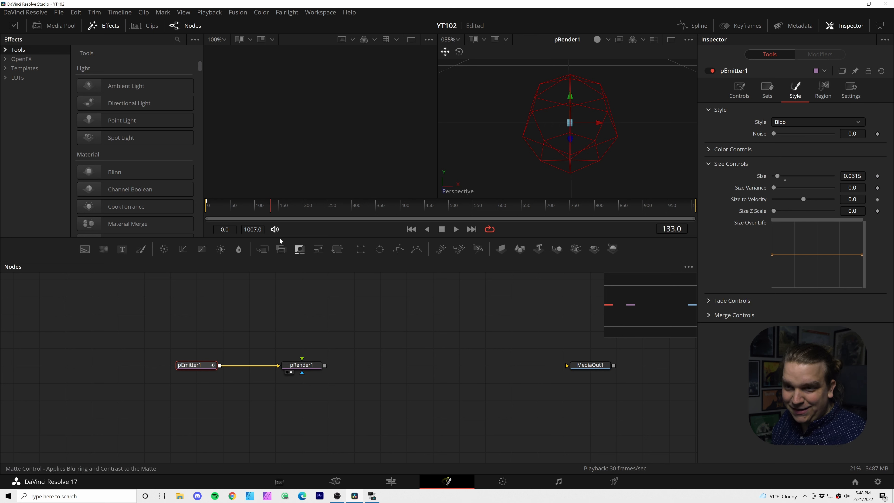
left_click(221, 206)
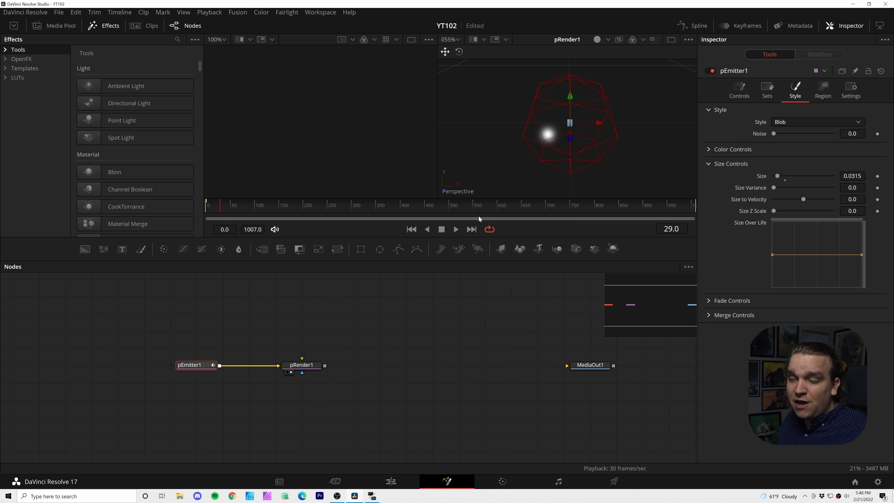
Step: Drive pEmitter1's Lifespan with the expression (comp.RenderEnd)+1
left_click(739, 90)
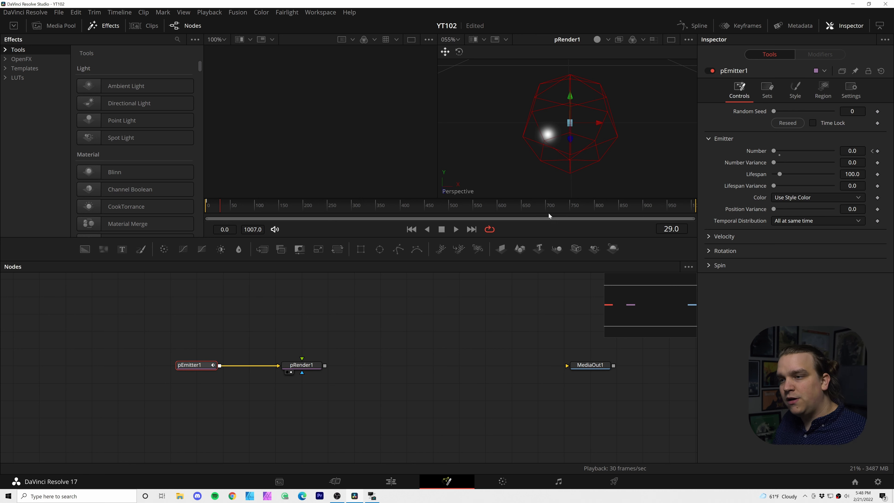
right_click(756, 173)
left_click(783, 286)
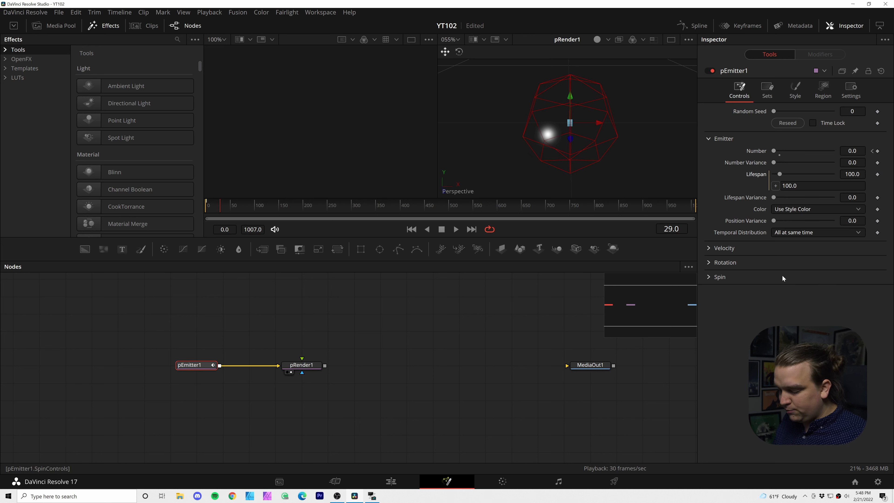
key("ctrl+a")
type("(comp.RenderEnd)+1")
key("Return")
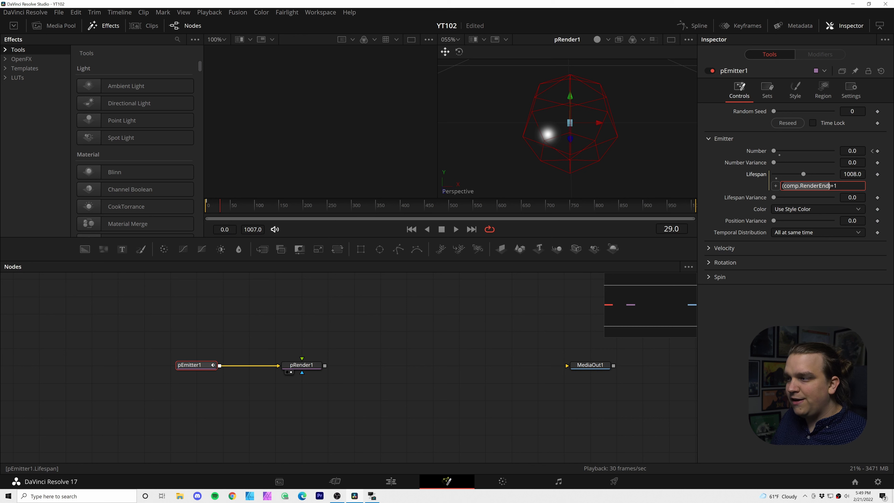
left_click(826, 189)
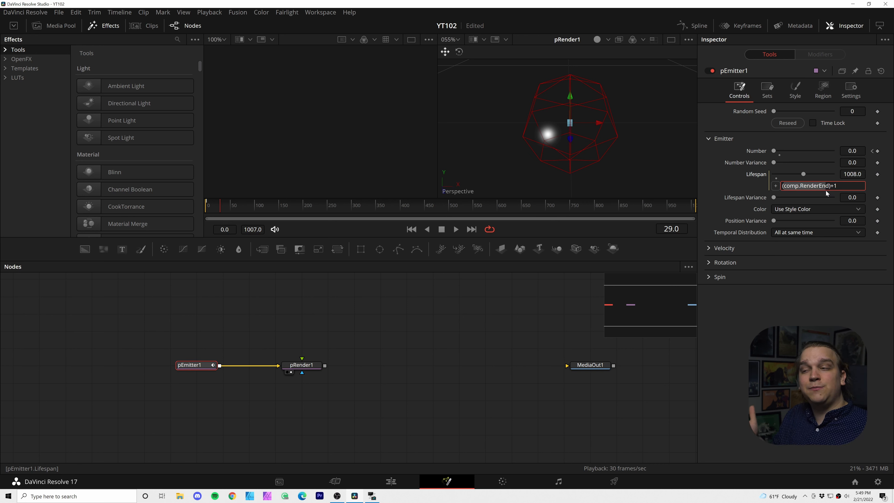
Step: Remove the +1 from pEmitter1's Lifespan expression and go to frame 1007 to check whether the particle survives
key("End")
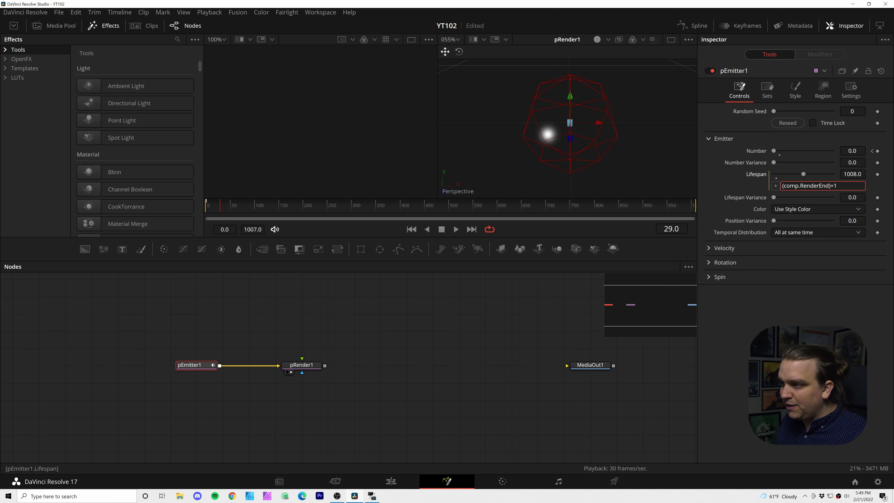
key("BackSpace")
key("BackSpace")
key("Return")
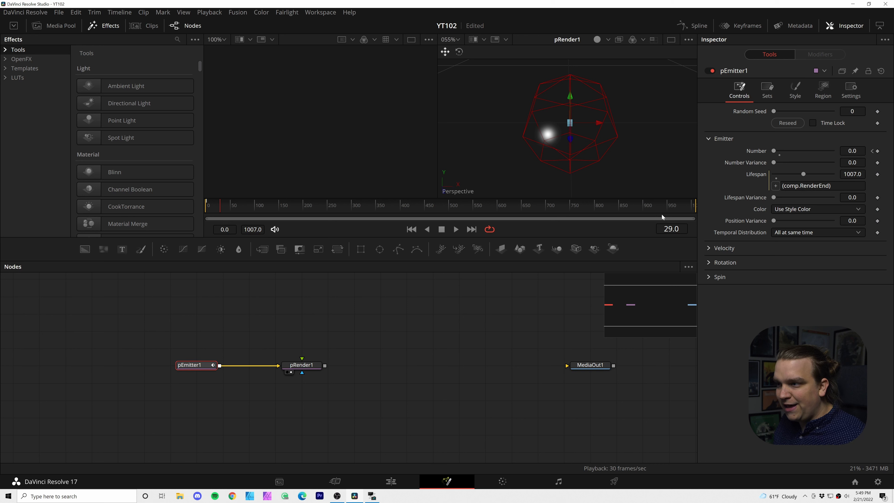
left_click(650, 207)
left_click_drag(650, 208, 697, 215)
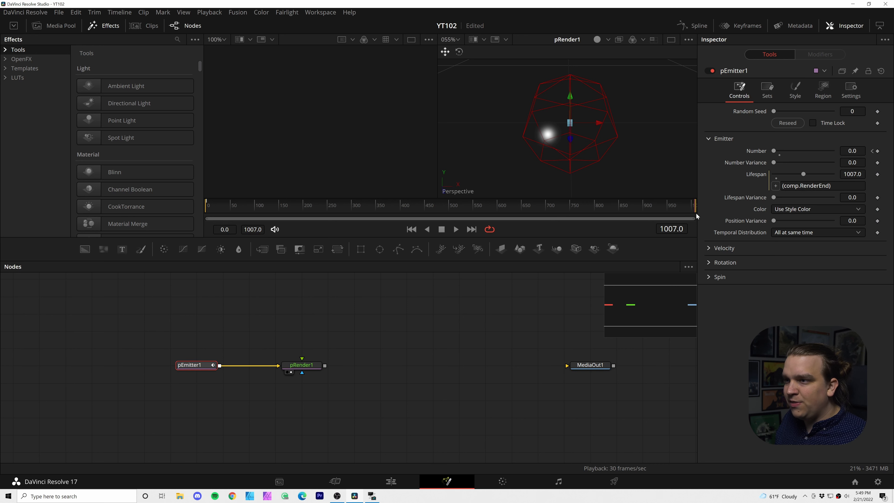
left_click(509, 328)
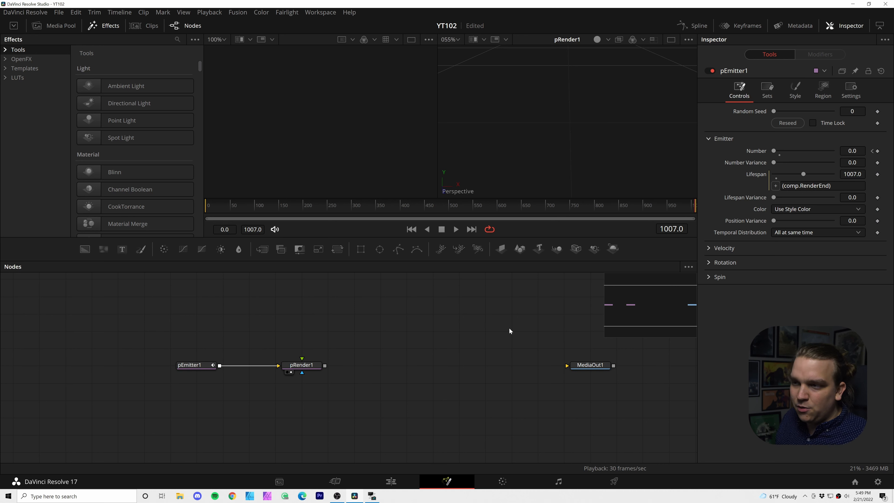
Step: Restore the +1 at the end of pEmitter1's Lifespan expression and check the particle on the last frame and near frame 294
left_click(836, 186)
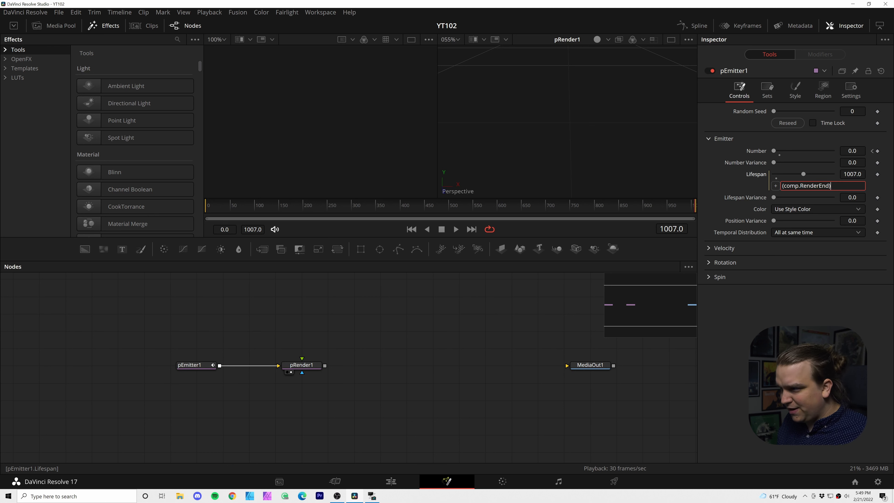
type("+1")
key("Return")
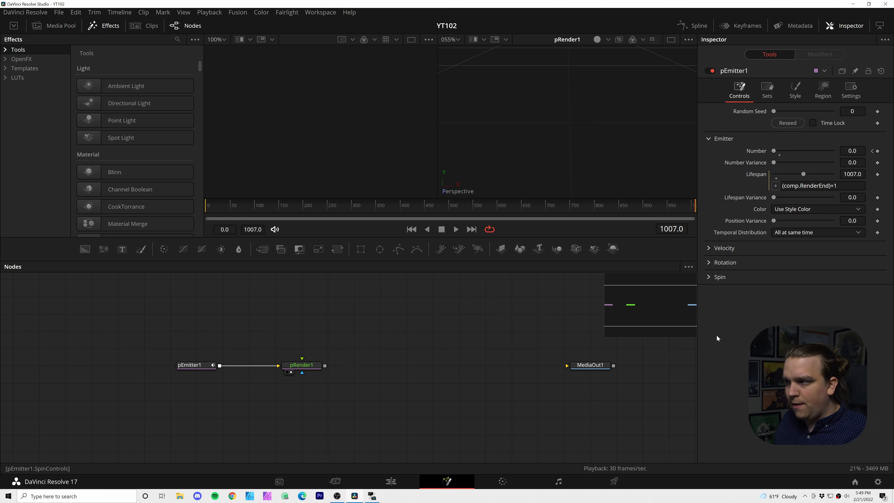
scroll(633, 154, "down", 3)
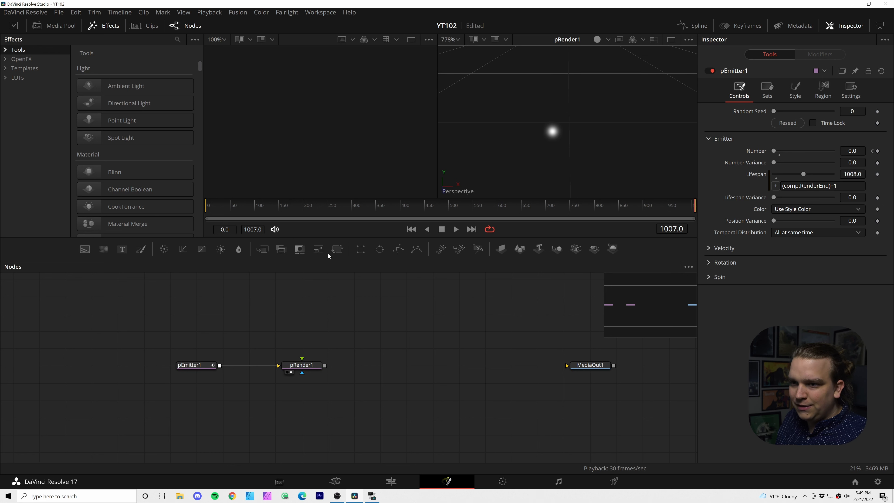
left_click(348, 205)
scroll(529, 174, "down", 5)
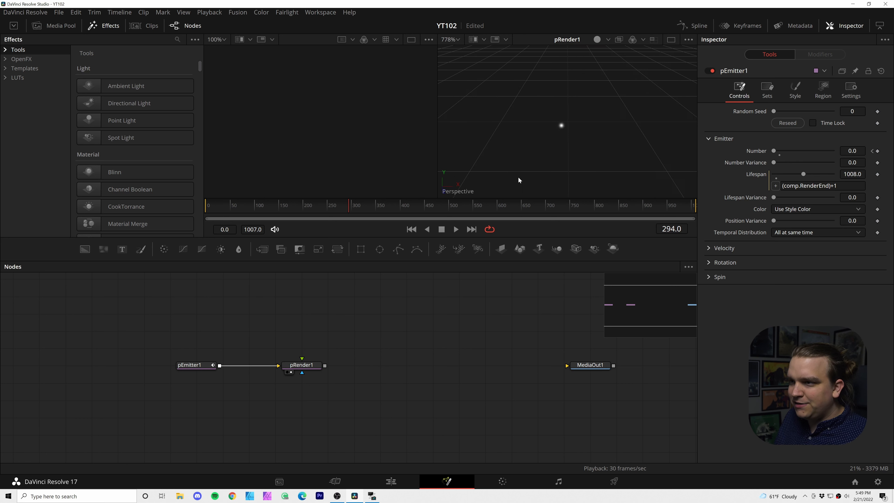
scroll(516, 174, "up", 3)
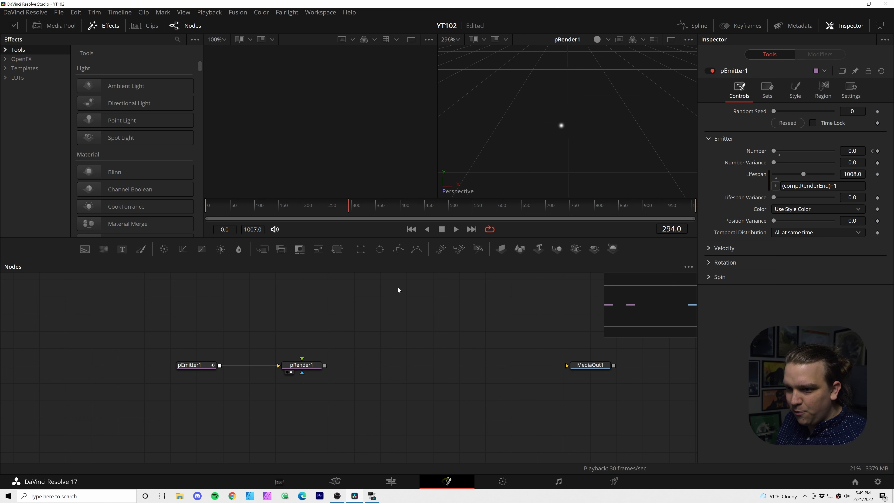
Step: Set pEmitter1's Velocity to 0.028, playing the animation to check how the particle travels
left_click(709, 248)
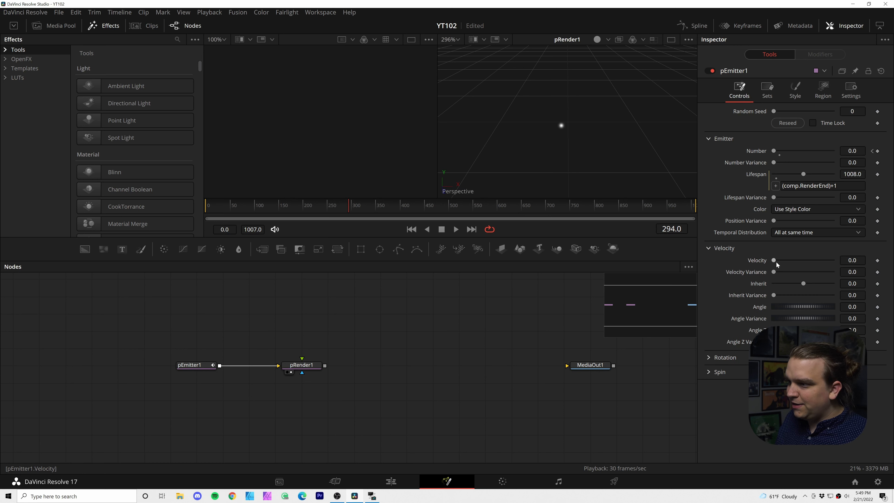
left_click_drag(776, 262, 780, 264)
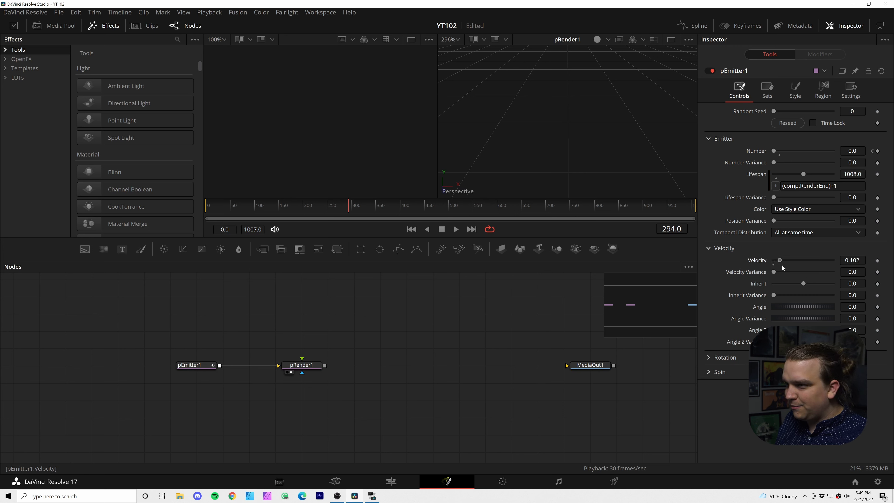
scroll(587, 132, "down", 10)
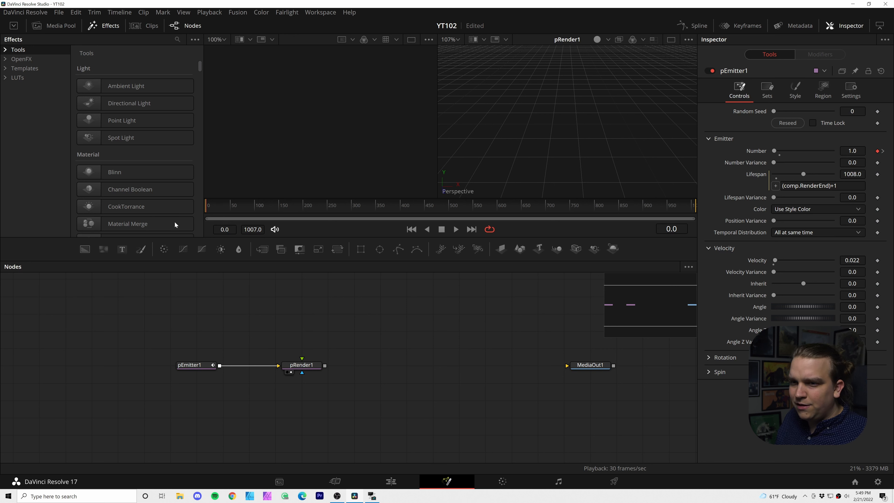
key("space")
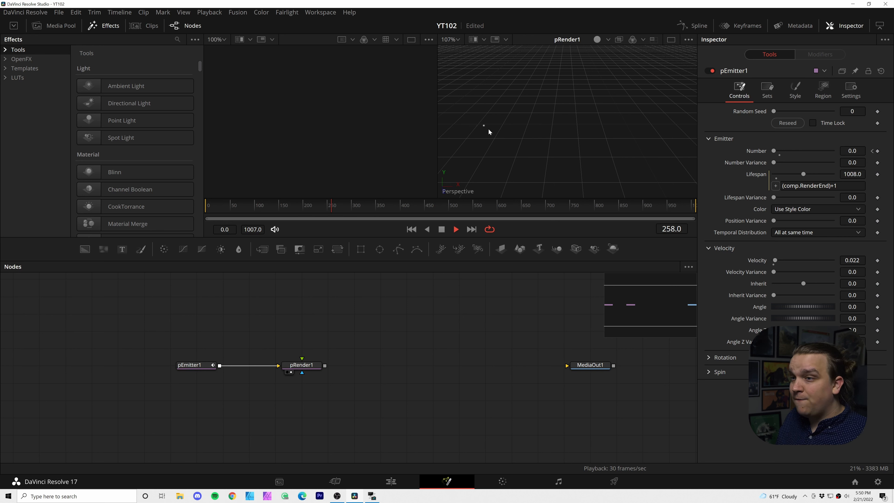
key("space")
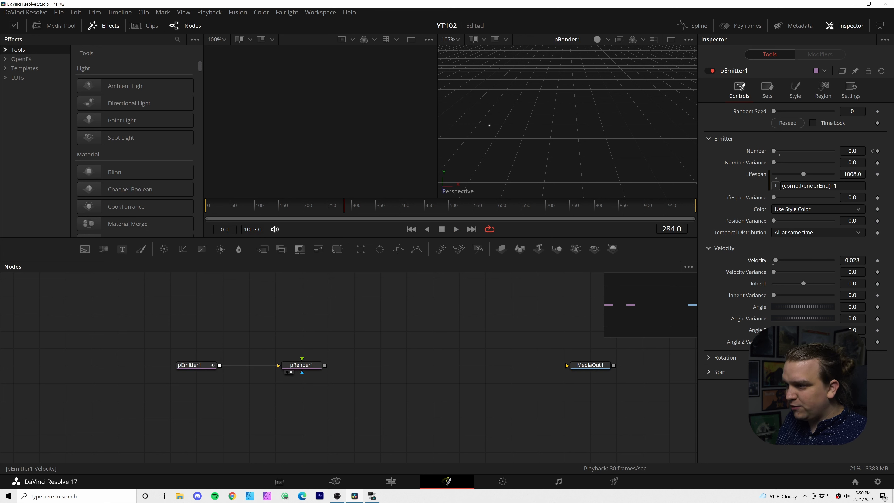
scroll(533, 154, "down", 5)
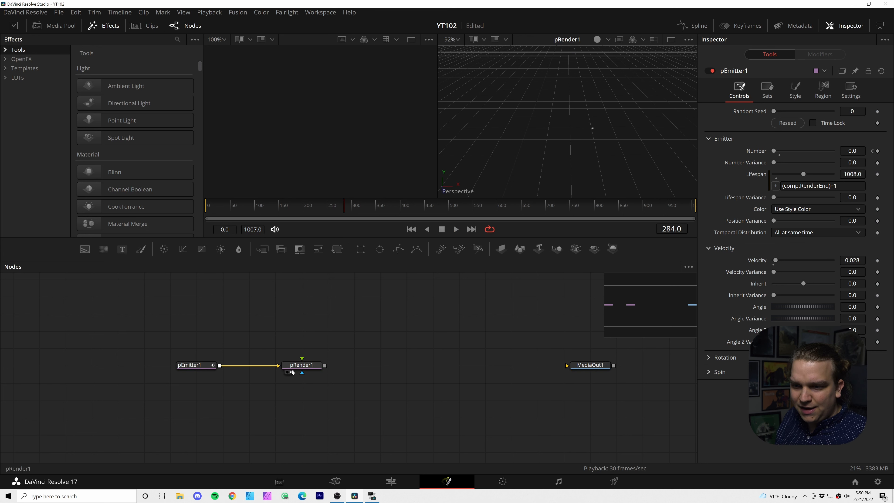
Step: Move pRender1 further from pEmitter1 and insert a pBounce node between them
left_click_drag(292, 372, 318, 372)
left_click(194, 367)
key("shift+space")
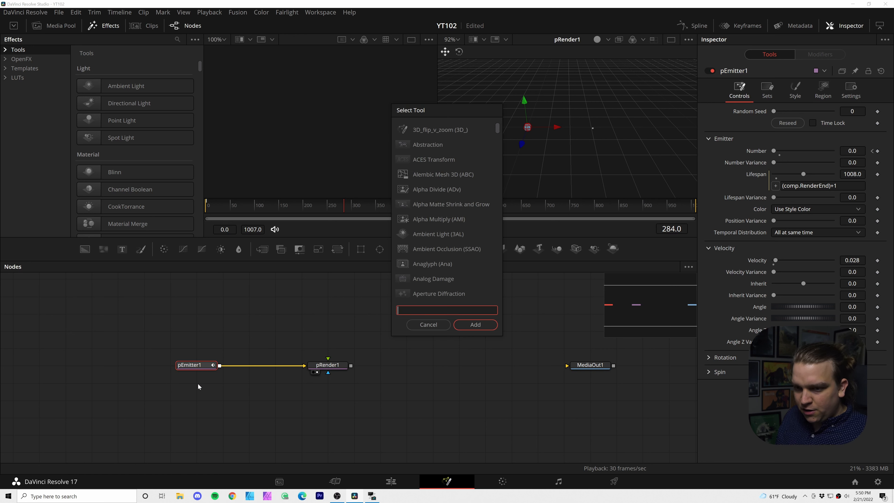
type("pb")
key("Return")
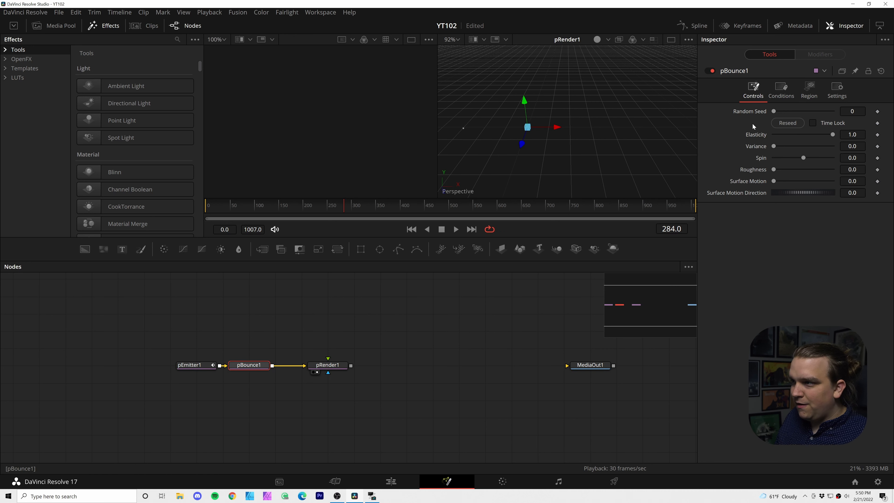
Step: Set pBounce1's region to Cube and play the animation to check the particle bouncing inside it
left_click(808, 93)
left_click(786, 121)
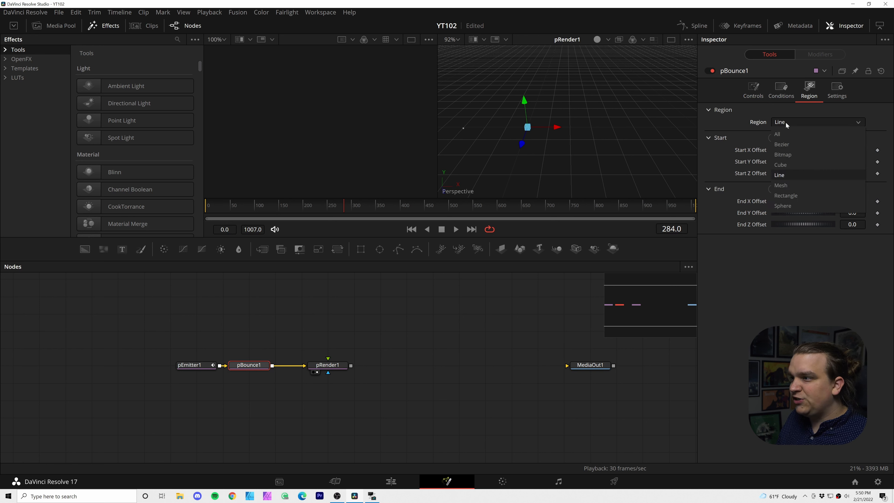
left_click(785, 167)
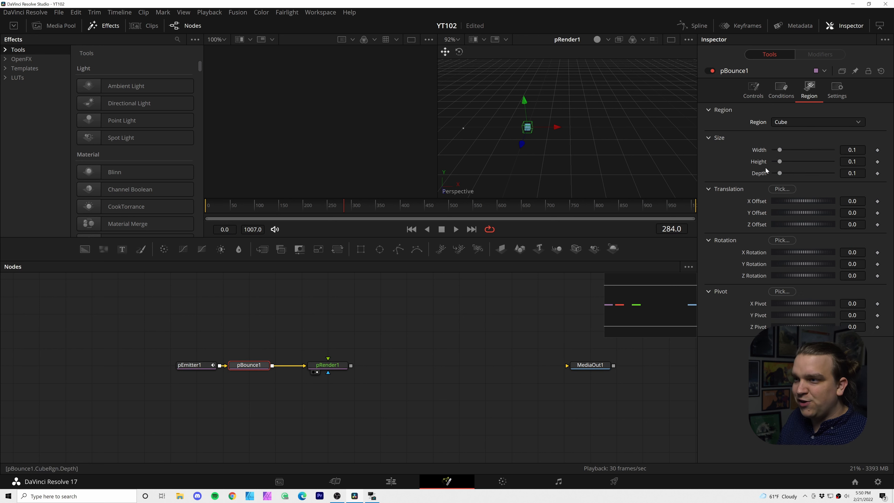
scroll(543, 154, "up", 5)
scroll(577, 169, "up", 4)
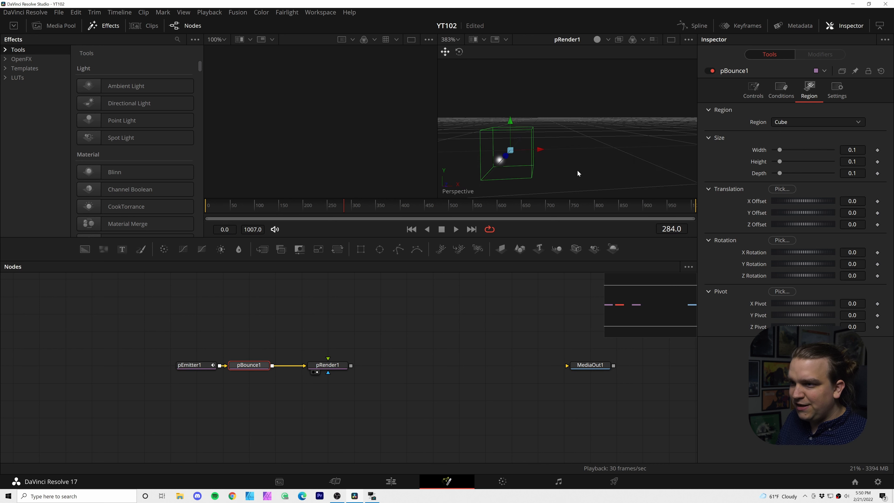
left_click_drag(598, 133, 580, 158)
right_click(582, 158)
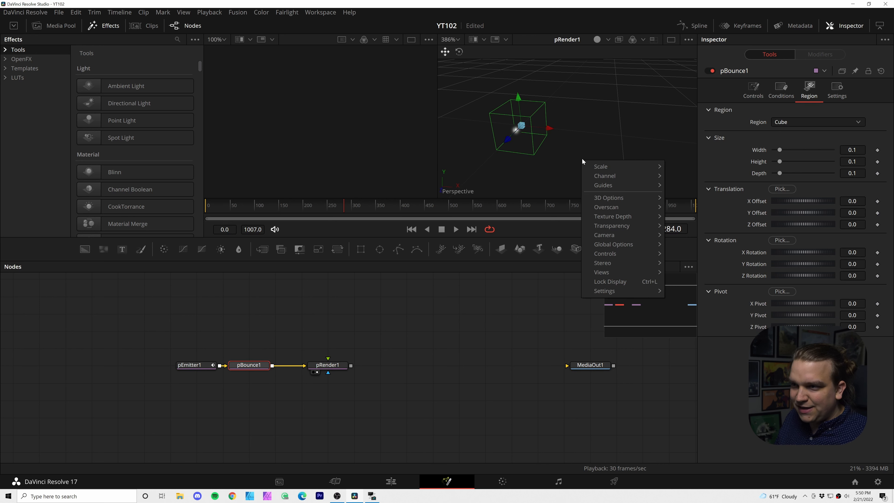
key("Escape")
key("space")
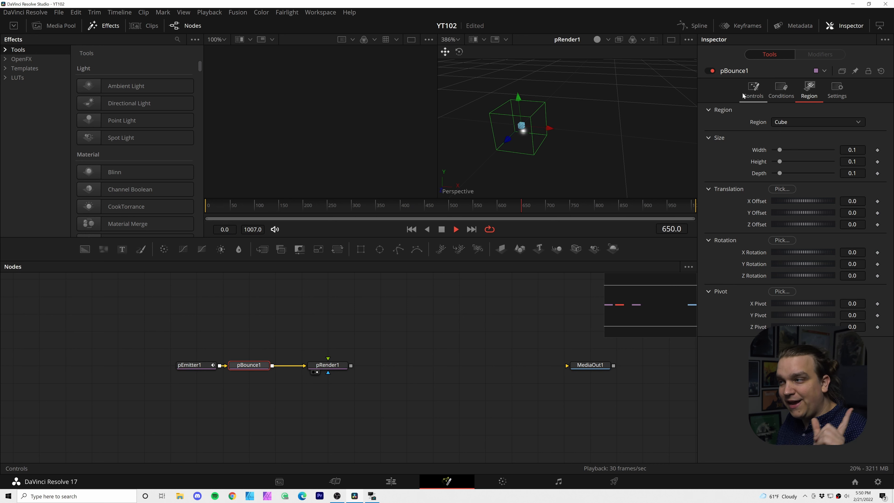
Step: Try a velocity Angle of 33.9 and Angle Variance of 73.0 on pEmitter1 and watch the particle in pBounce1's cube
left_click(195, 365)
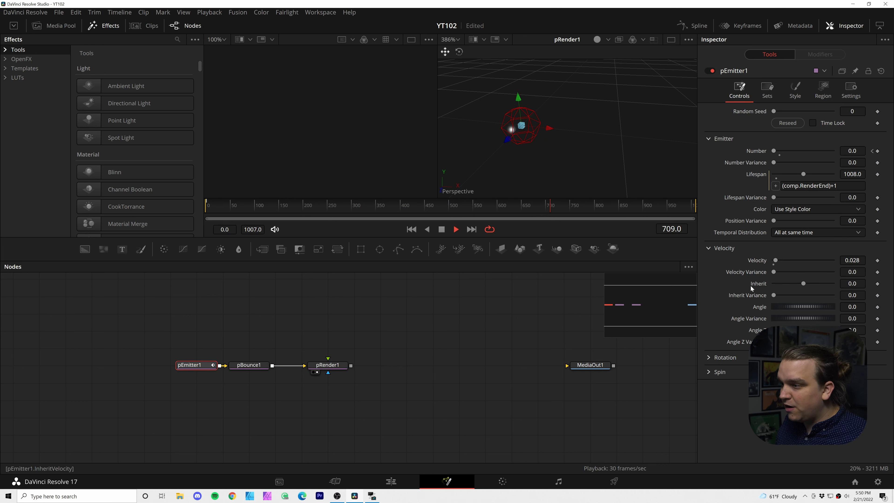
left_click_drag(776, 309, 810, 330)
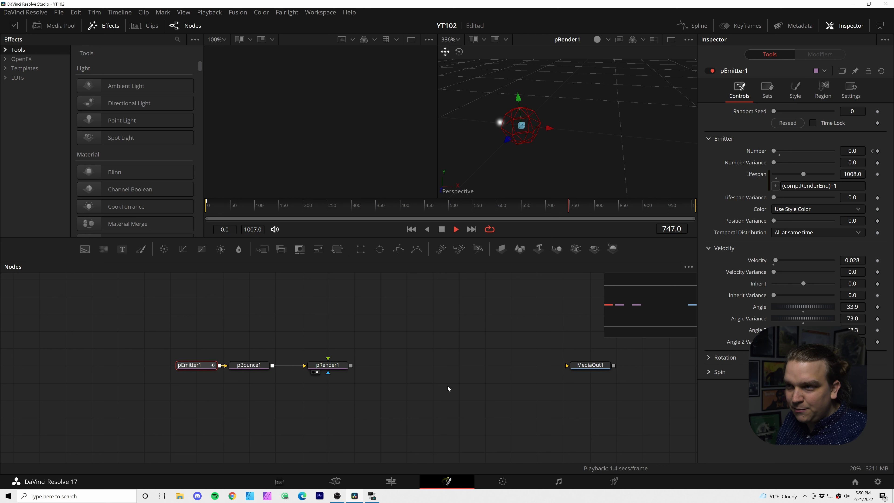
left_click(255, 366)
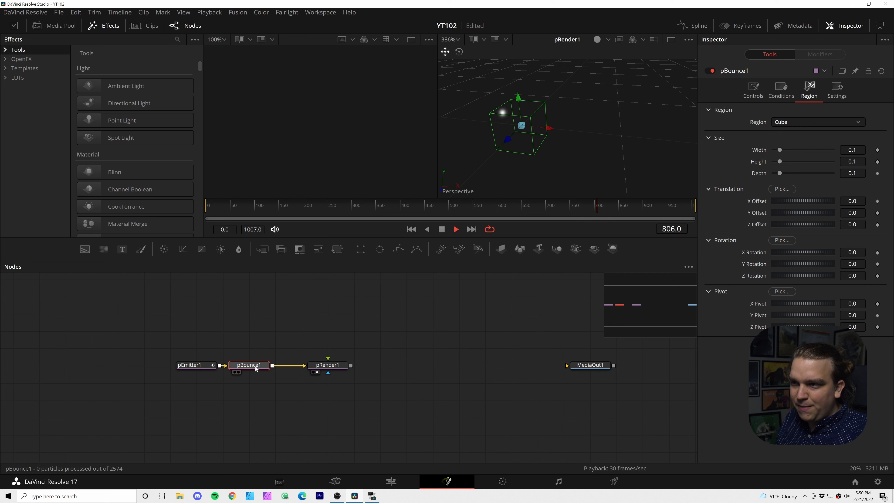
left_click(514, 143)
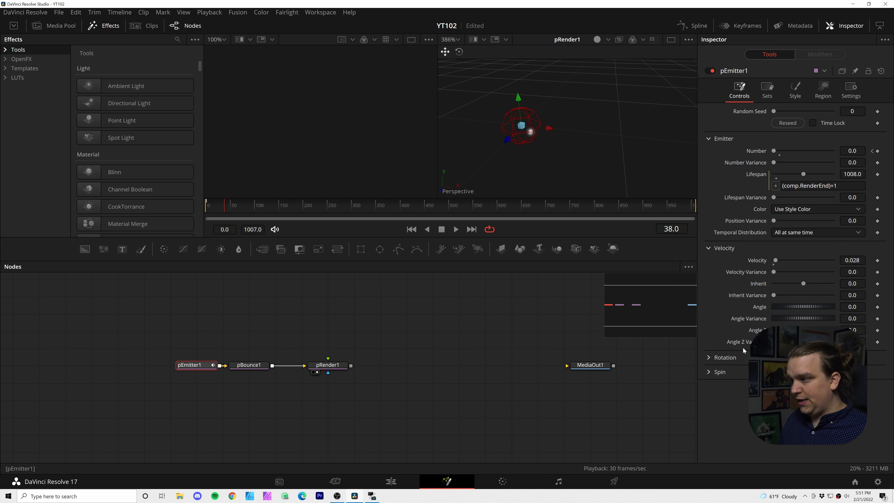
Step: Flatten pBounce1's cube region by setting its Depth to 0.01 and inspect the thin box around the particle
left_click(248, 367)
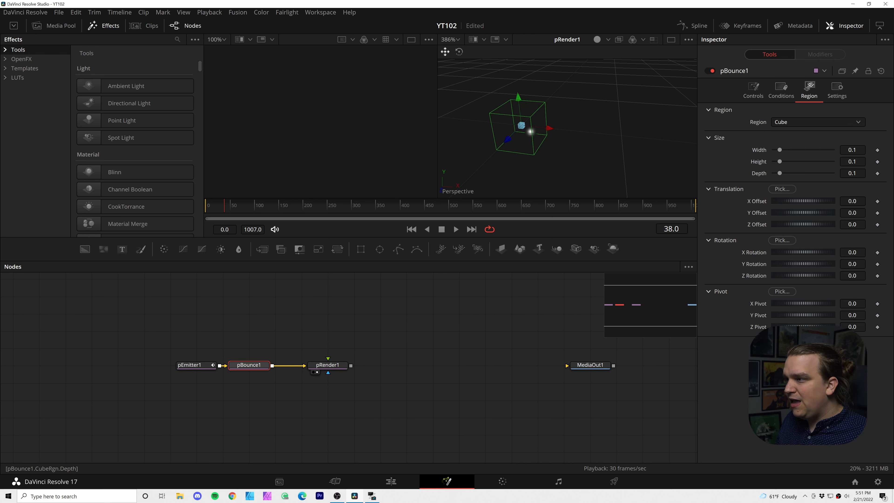
left_click_drag(853, 173, 840, 173)
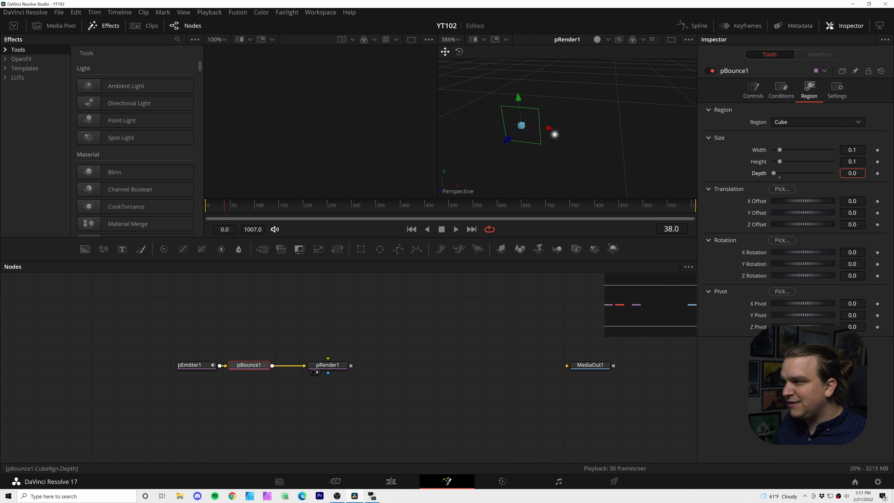
left_click(859, 176)
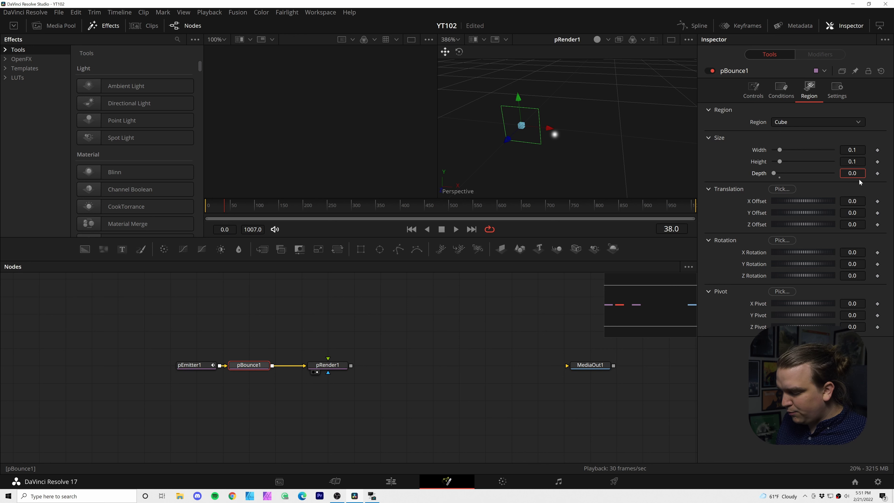
type("1")
key("Return")
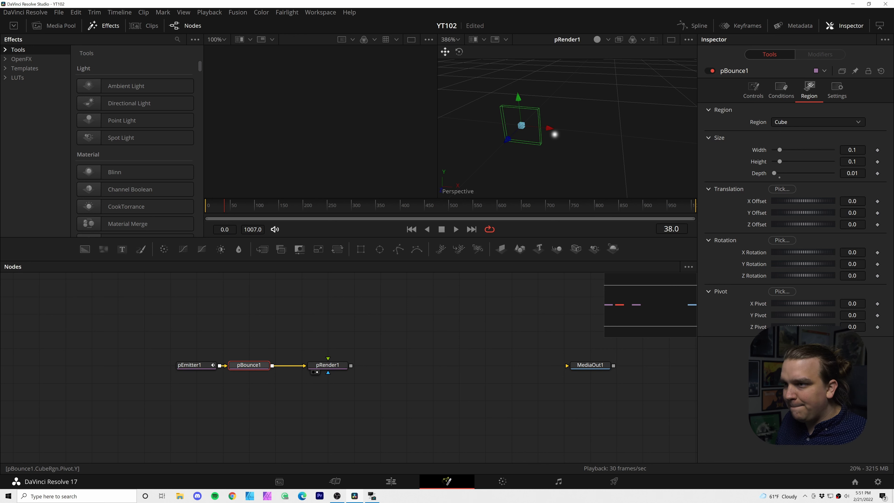
left_click_drag(526, 158, 590, 158)
scroll(530, 174, "up", 3)
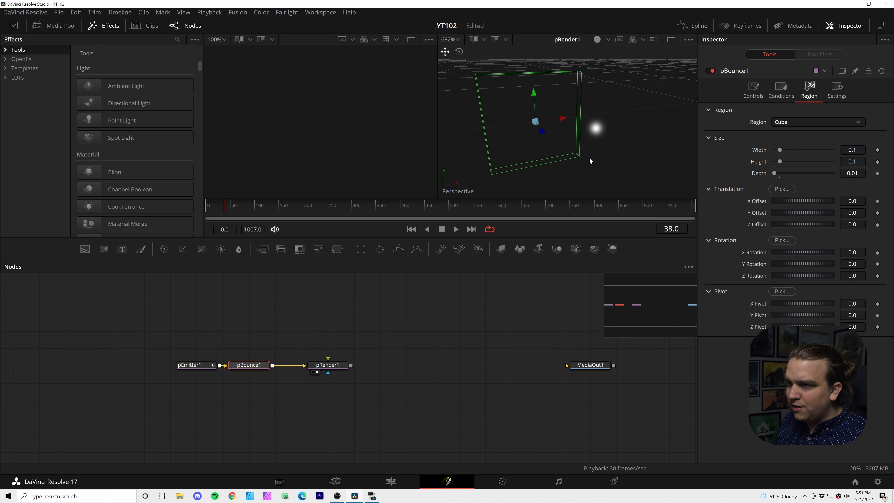
scroll(558, 171, "up", 1)
scroll(556, 173, "down", 5)
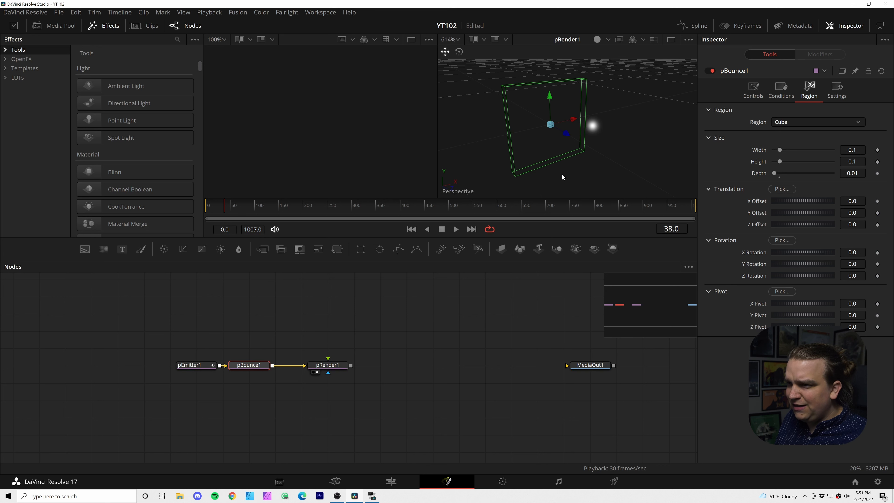
Step: Set pEmitter1's region to Cube with a Depth of 0.01
left_click(187, 366)
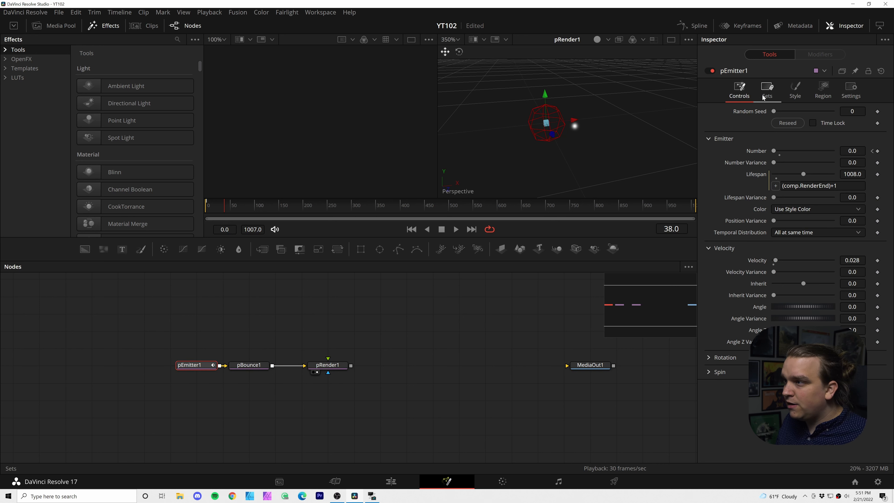
left_click(823, 90)
left_click(780, 123)
left_click(796, 165)
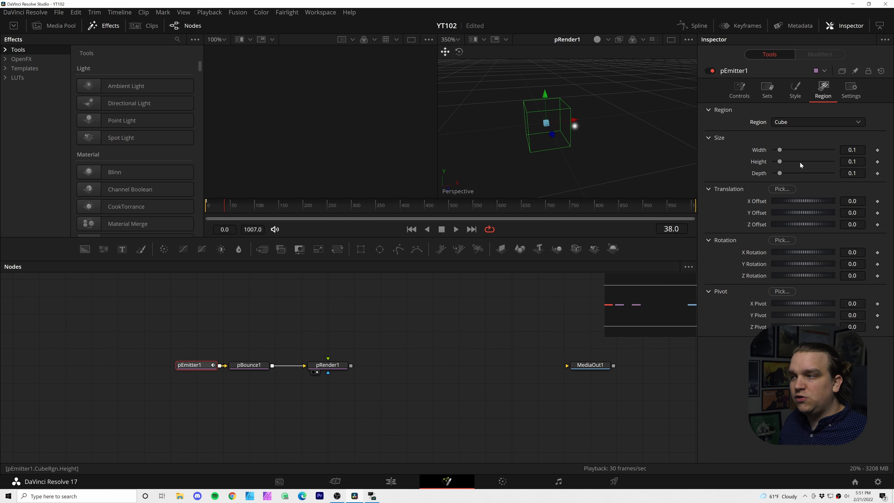
left_click_drag(780, 173, 774, 173)
left_click_drag(527, 156, 555, 143)
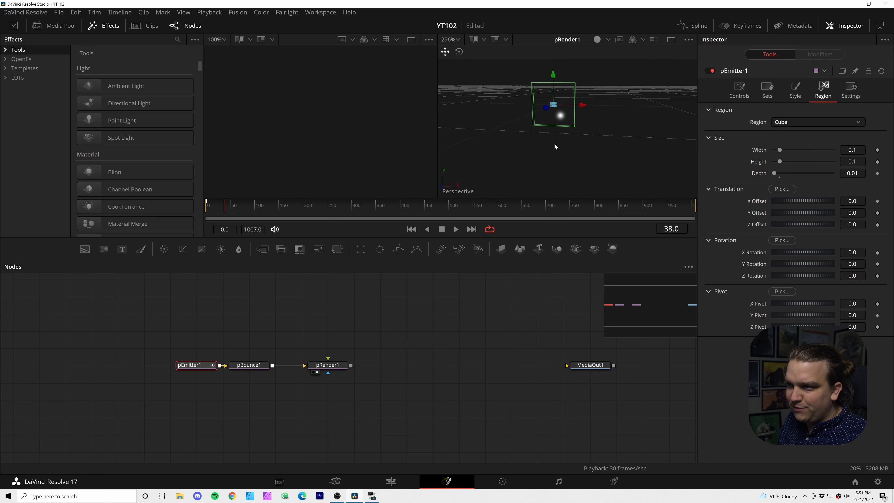
Step: Play the animation and watch how the particle moves inside pBounce1's thin cube
key("space")
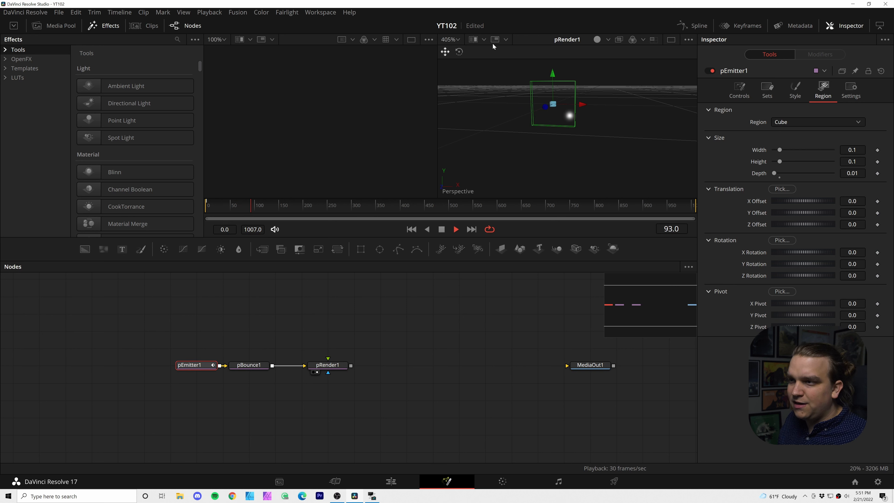
scroll(519, 114, "up", 1)
key("space")
Step: Try a velocity Angle of 16.0 on pEmitter1 and play the animation to check the particle's bouncing
left_click(739, 90)
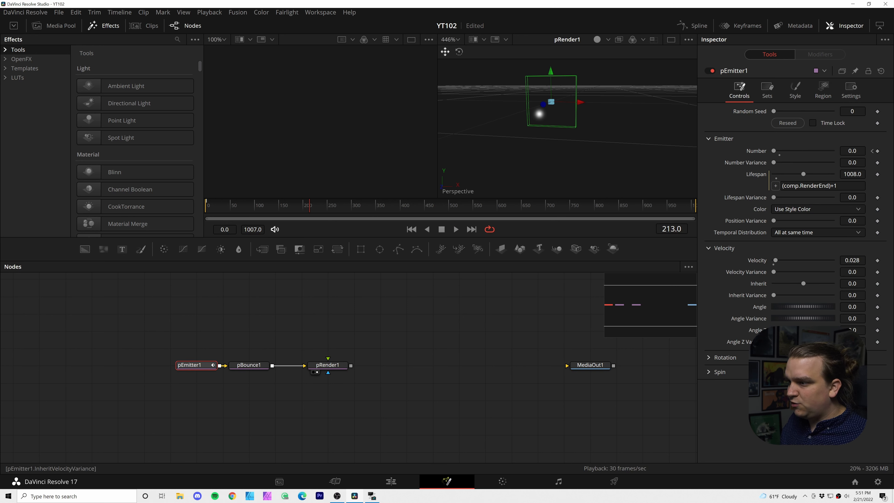
left_click_drag(852, 307, 859, 307)
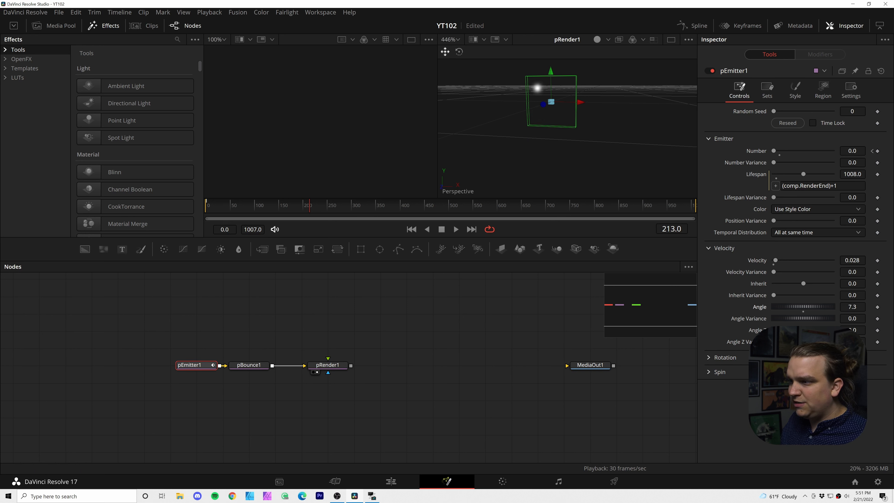
key("space")
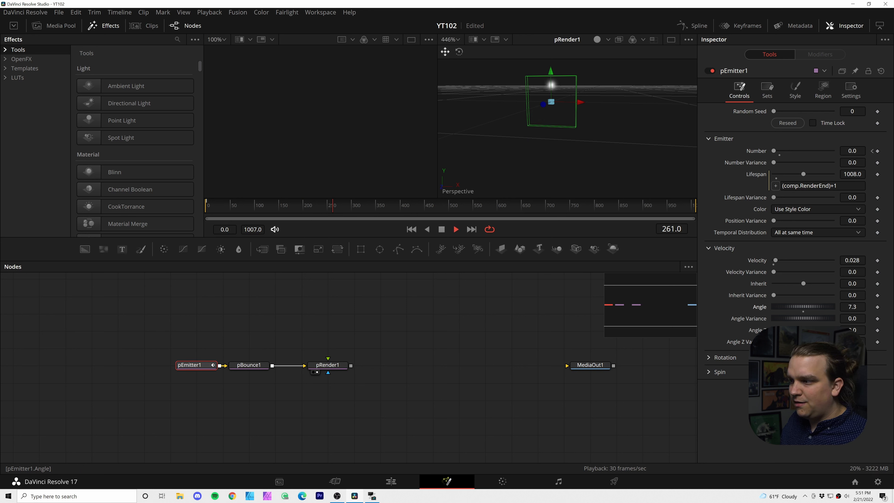
key("space")
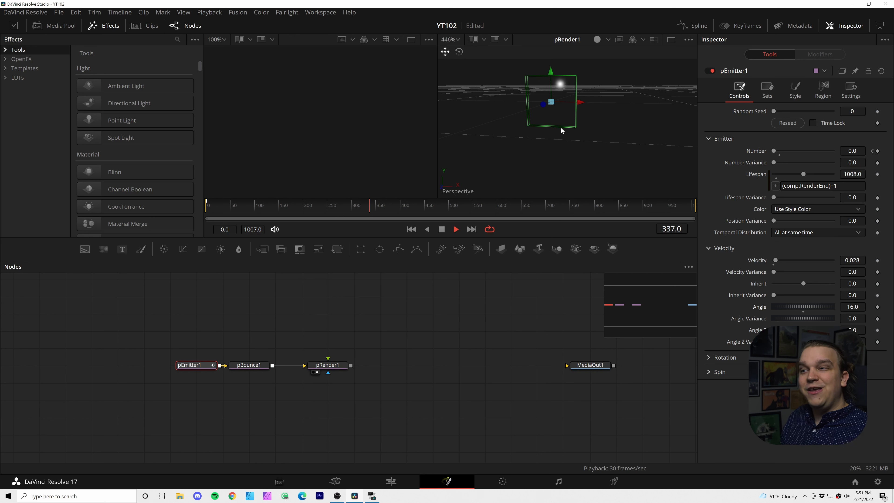
key("space")
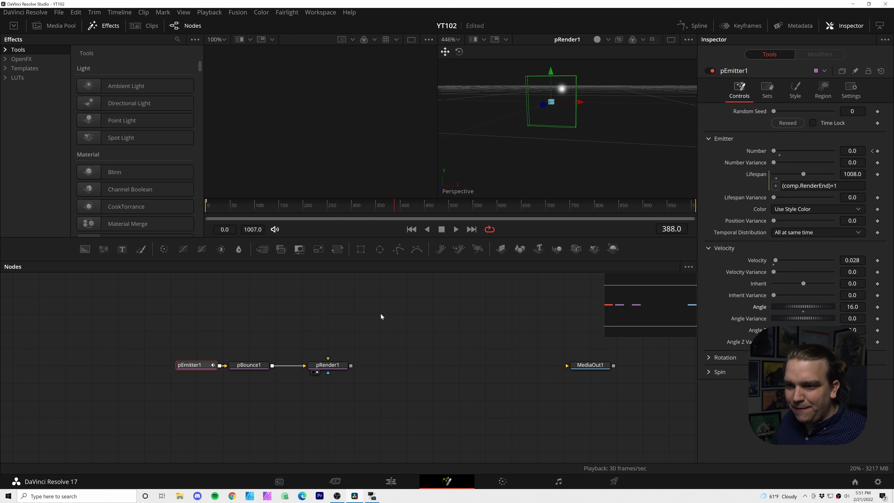
Step: Switch pRender1's Output Mode to 2D to view the bounce region against the frame
left_click(327, 365)
scroll(570, 161, "up", 3)
left_click_drag(568, 153, 576, 170)
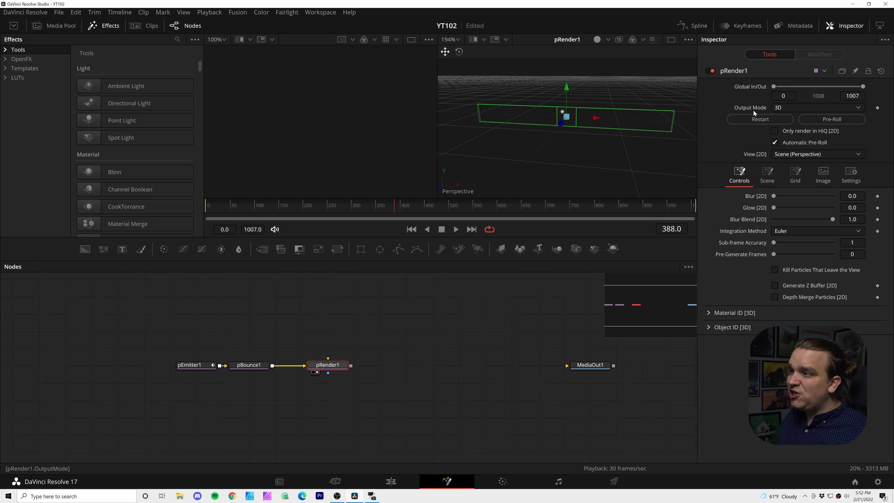
left_click(783, 109)
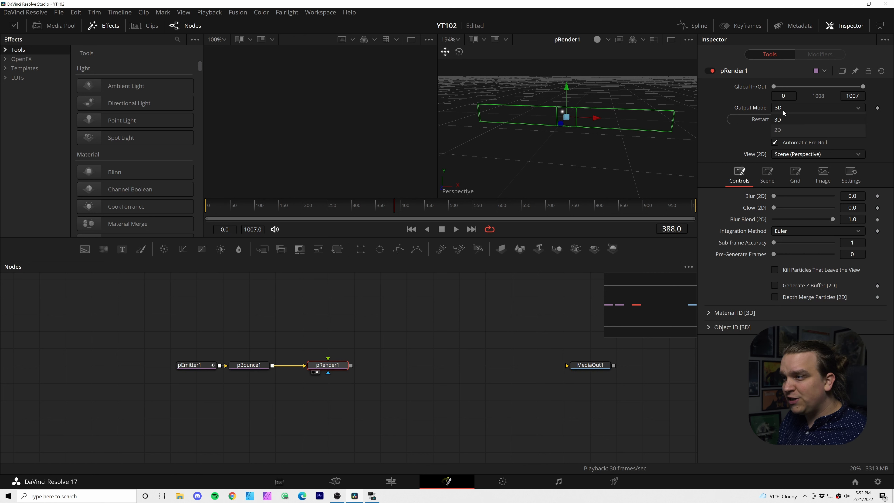
left_click(788, 129)
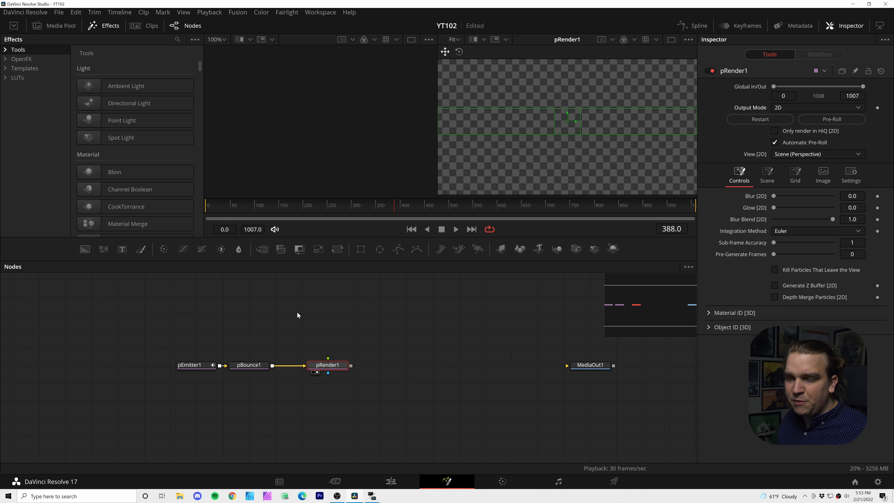
Step: Size pBounce1's cube region to match the frame edges, with a Width of 1.0 and a Height of 0.563
left_click(250, 366)
mouse_move(832, 150)
left_mouse_down()
mouse_move(794, 152)
mouse_move(832, 157)
left_mouse_up()
scroll(627, 151, "down", 2)
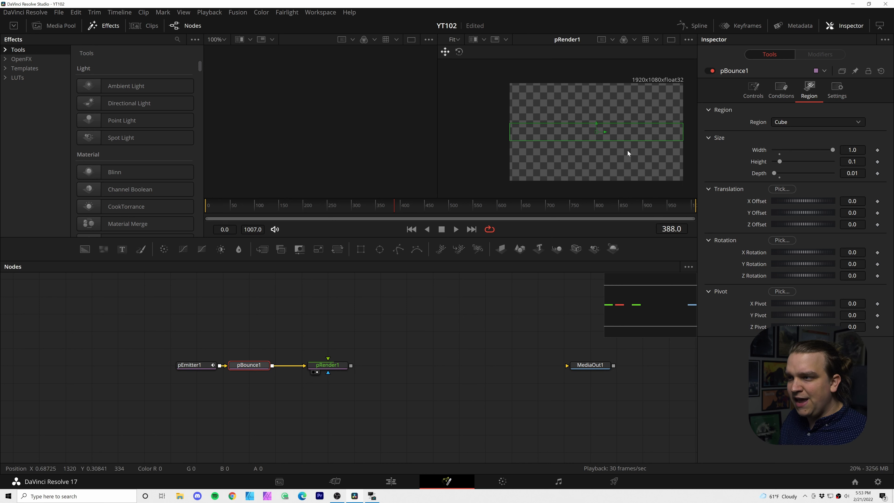
left_click_drag(771, 165, 797, 166)
left_click_drag(547, 157, 544, 120)
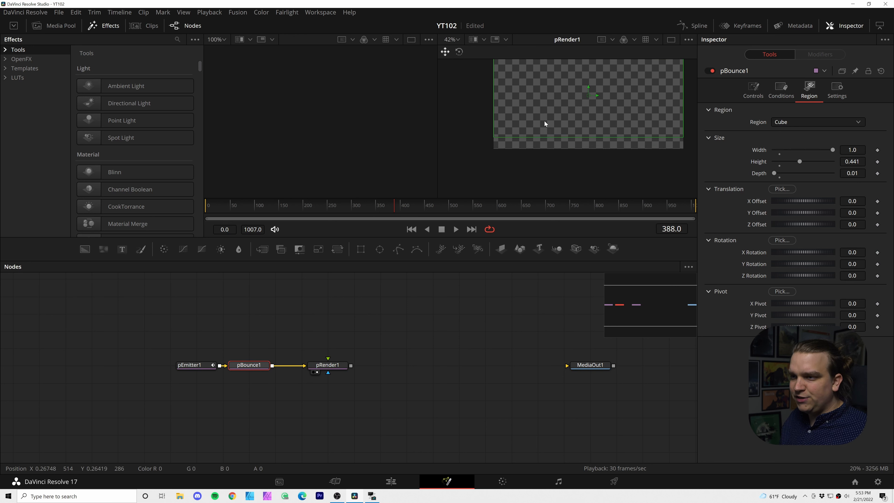
left_click_drag(519, 171, 567, 167)
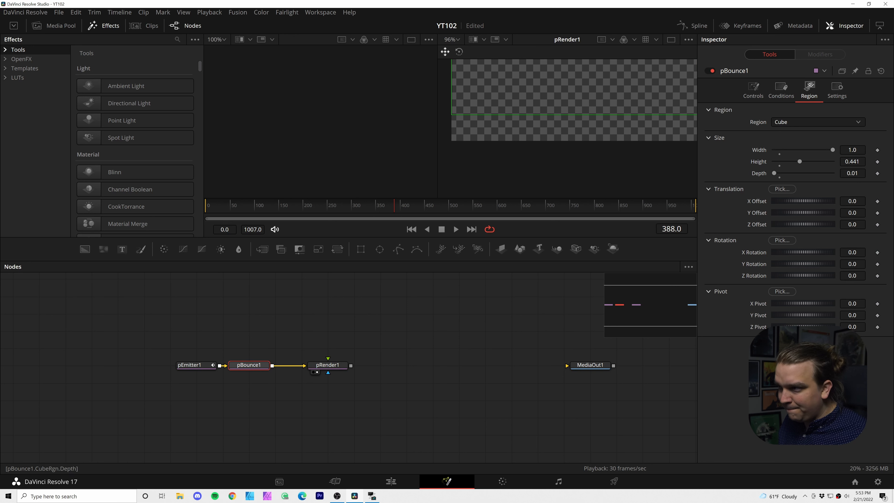
left_click_drag(852, 161, 859, 162)
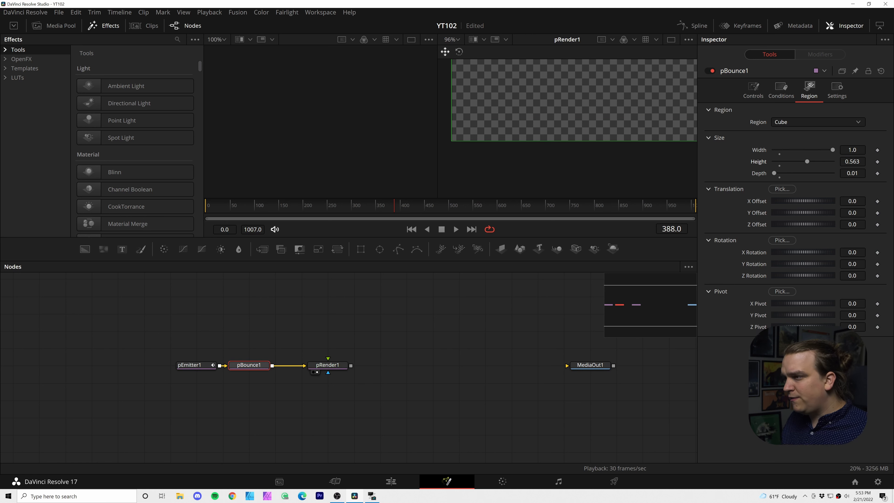
scroll(555, 162, "down", 5)
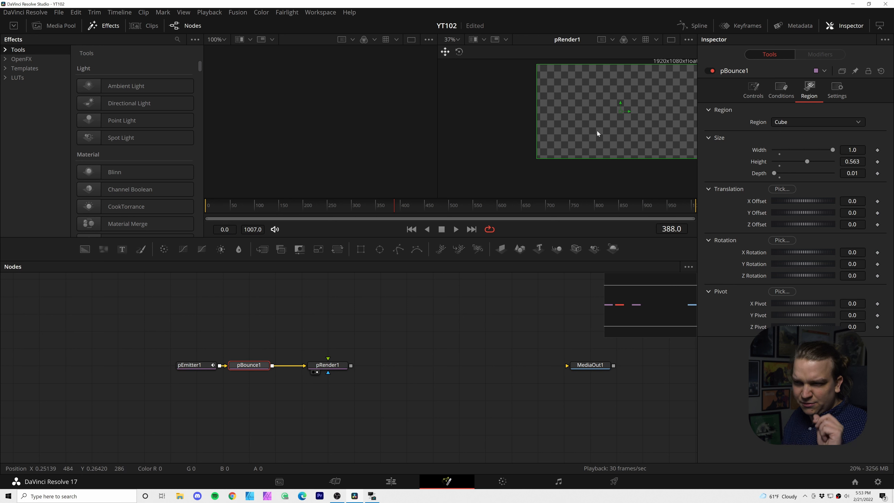
left_click_drag(597, 130, 551, 147)
scroll(589, 160, "up", 1)
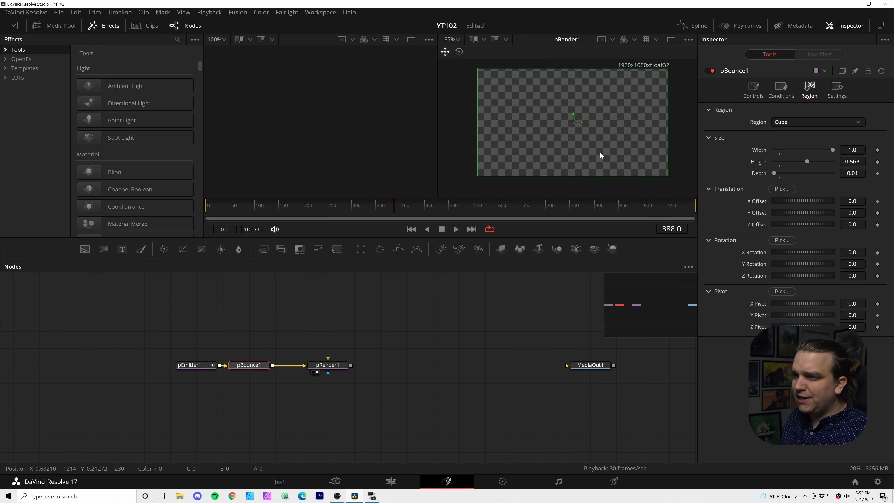
scroll(601, 155, "up", 1)
Step: Return pRender1's Output Mode to 3D and play the animation inside the enlarged bounce region
left_click(328, 365)
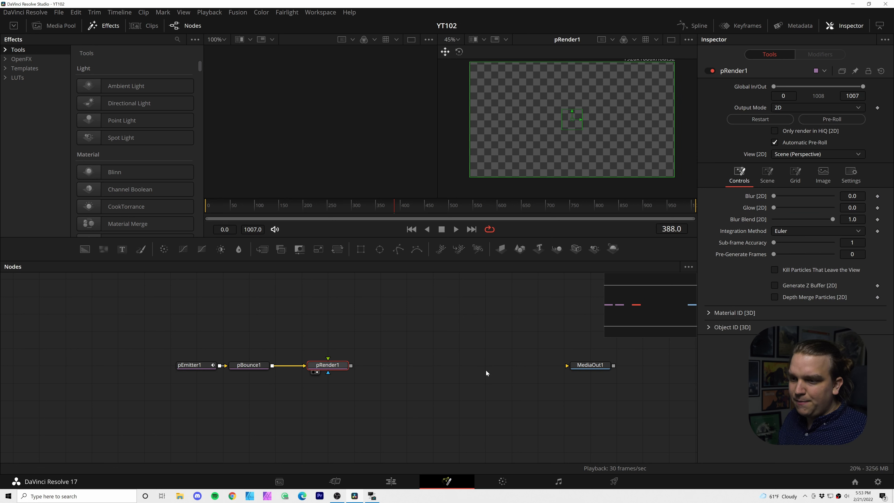
left_click(799, 108)
left_click(778, 119)
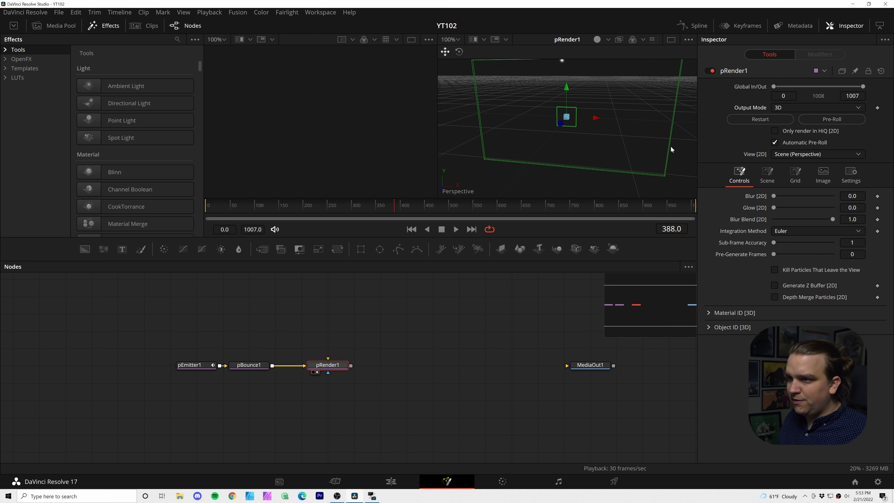
scroll(601, 153, "down", 3)
key("space")
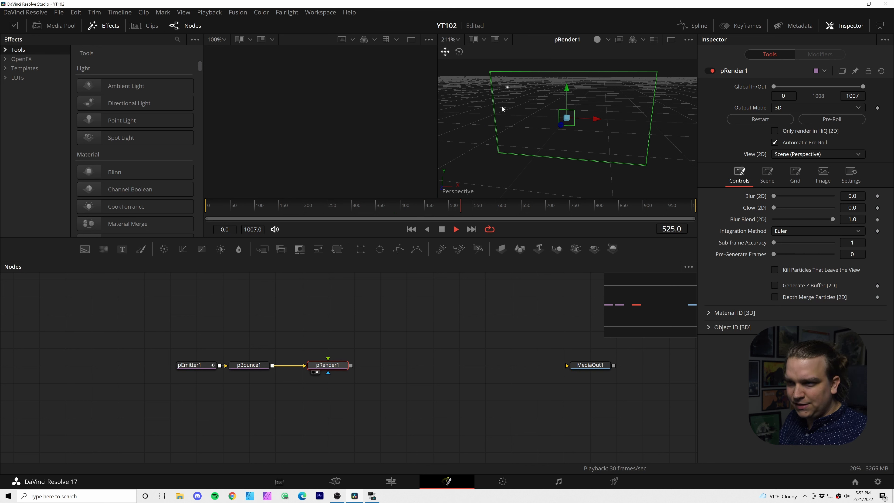
Step: Set pEmitter1's Velocity to 0.073 and Angle to 23.7 during playback, and check the motion against pBounce1's region
left_click(193, 366)
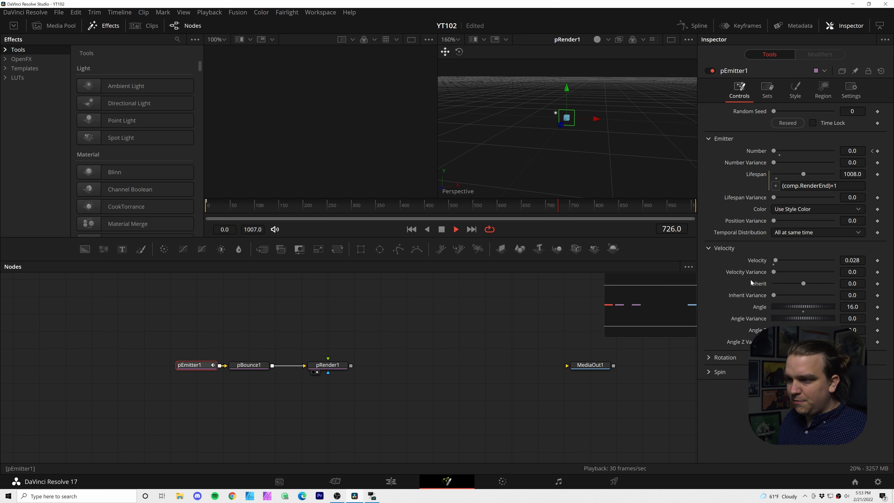
left_click_drag(852, 261, 858, 261)
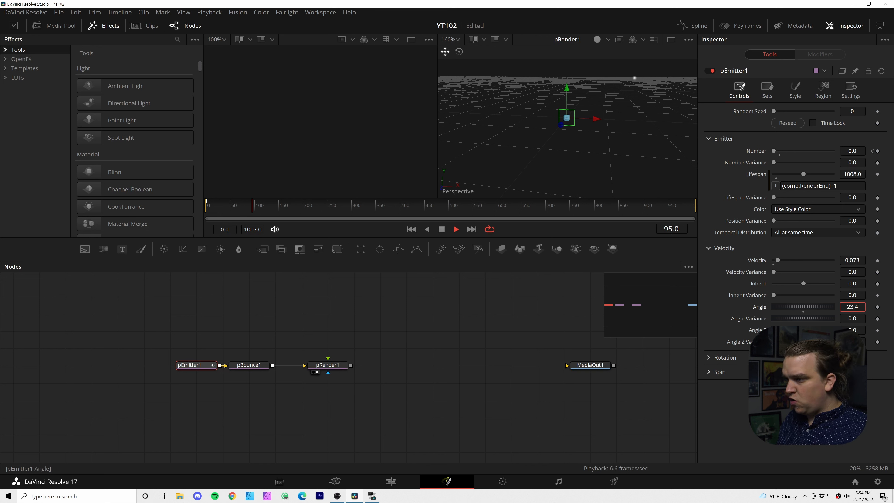
left_click_drag(852, 306, 855, 306)
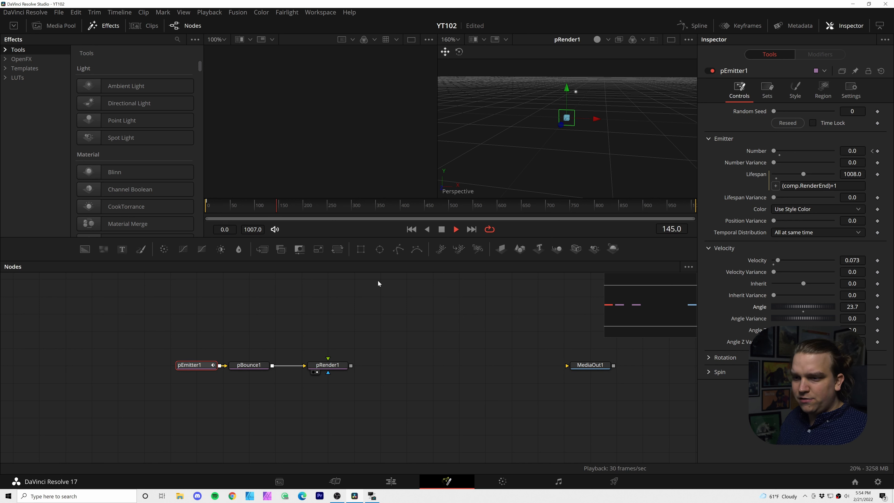
left_click(247, 369)
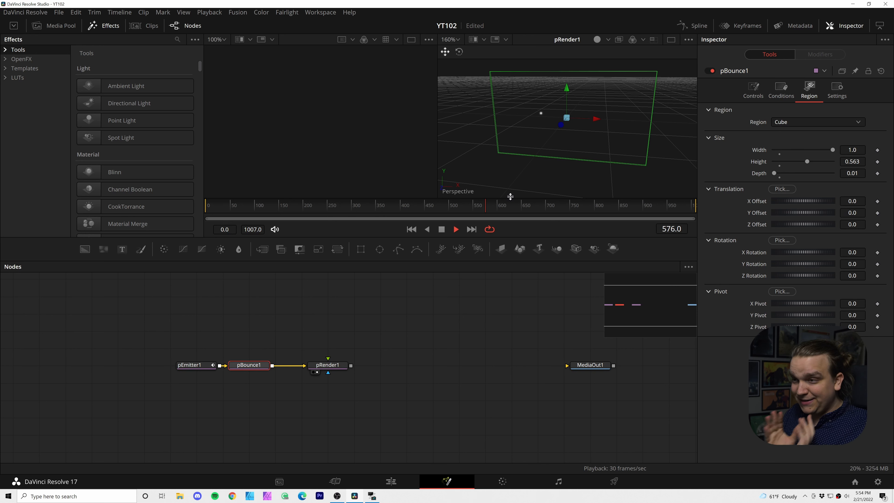
key("space")
Step: Add a Merge3D node fed by pRender1 and attach a Renderer3D node to its output
left_click(337, 367)
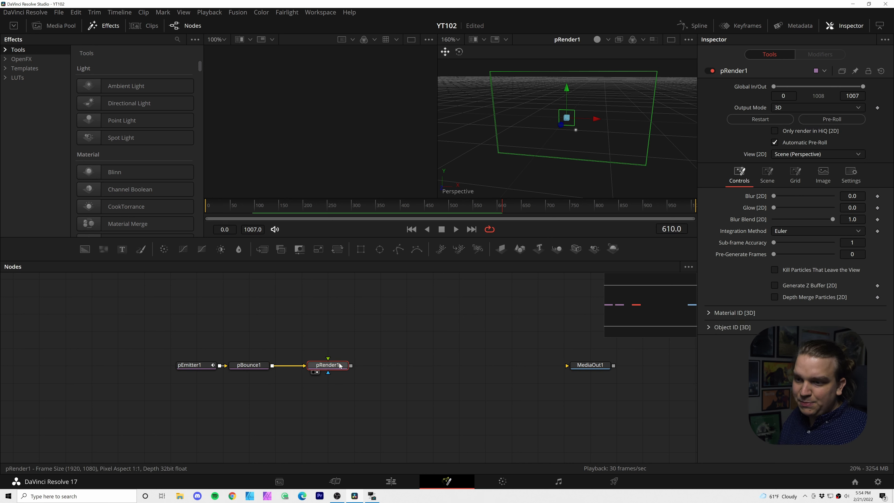
left_click_drag(408, 388, 378, 373)
left_click(483, 299)
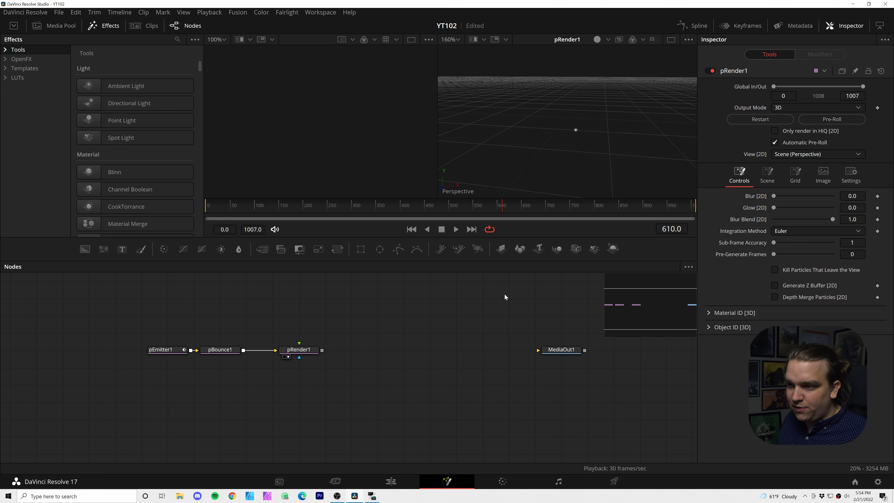
left_click(556, 249)
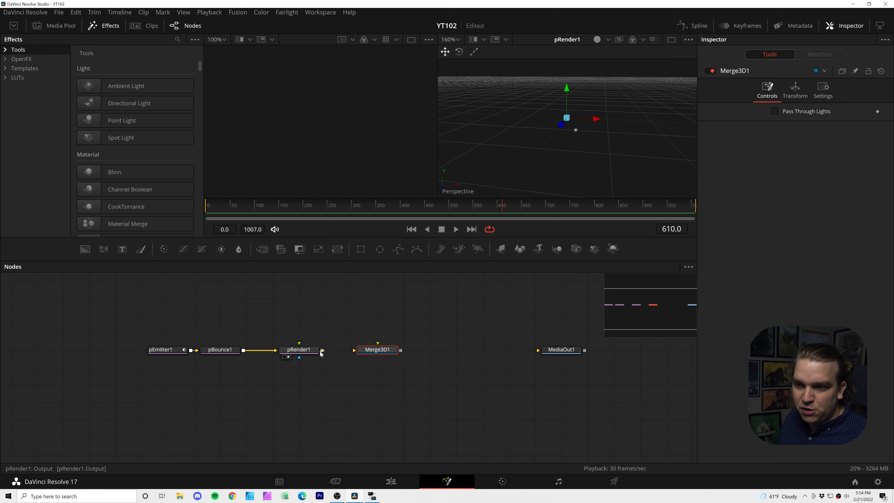
left_click_drag(320, 353, 366, 356)
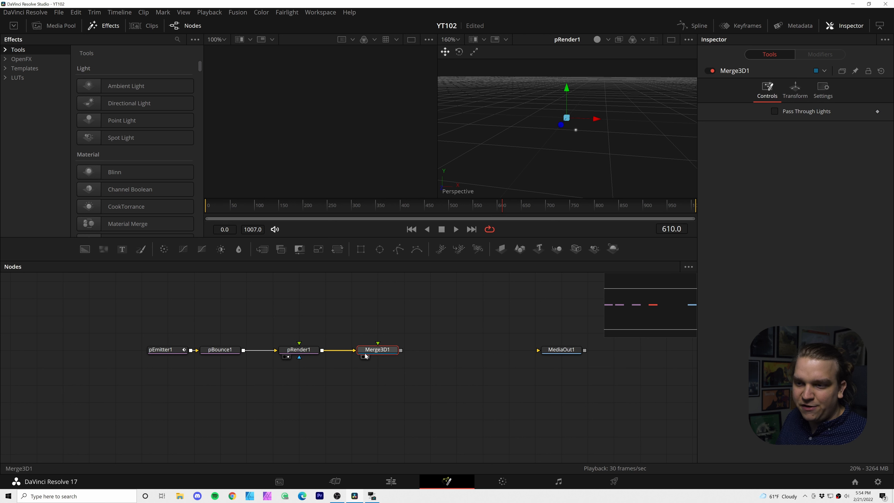
left_click(612, 249)
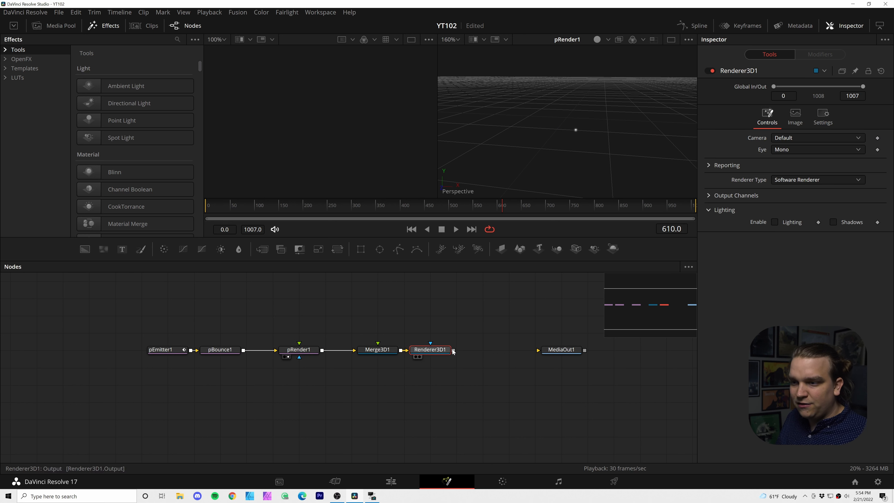
Step: Add a Camera3D node connected to Merge3D1 and place it below the merge
left_click(383, 351)
left_click(576, 249)
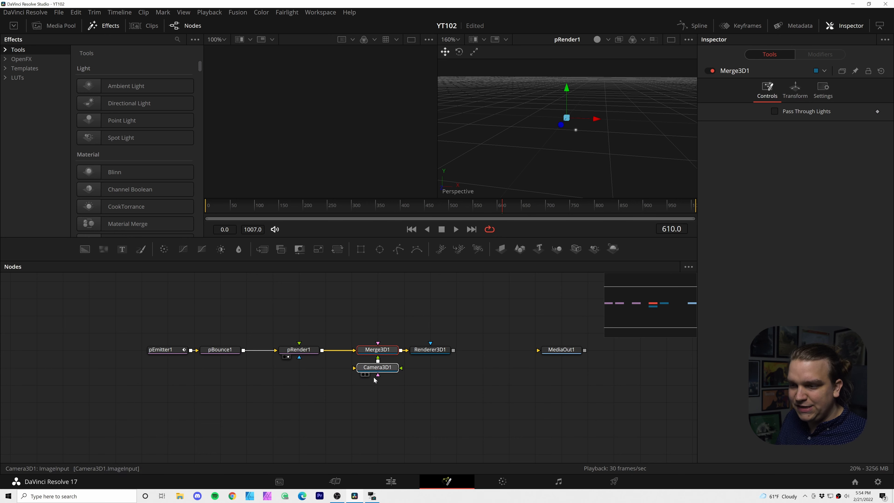
left_click_drag(387, 368, 387, 385)
Step: Show Merge3D1 in the second viewer and inspect pBounce1's region together with the camera
left_click(375, 353)
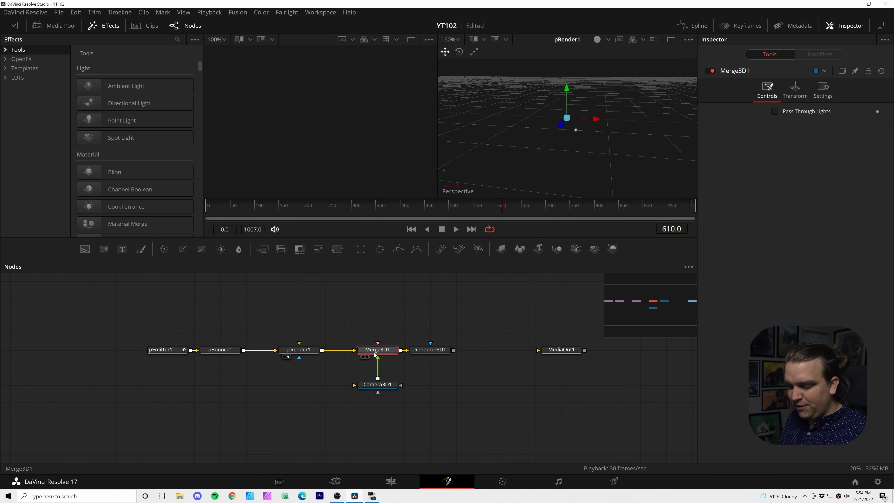
key("2")
left_click_drag(579, 161, 566, 178)
left_click(220, 349)
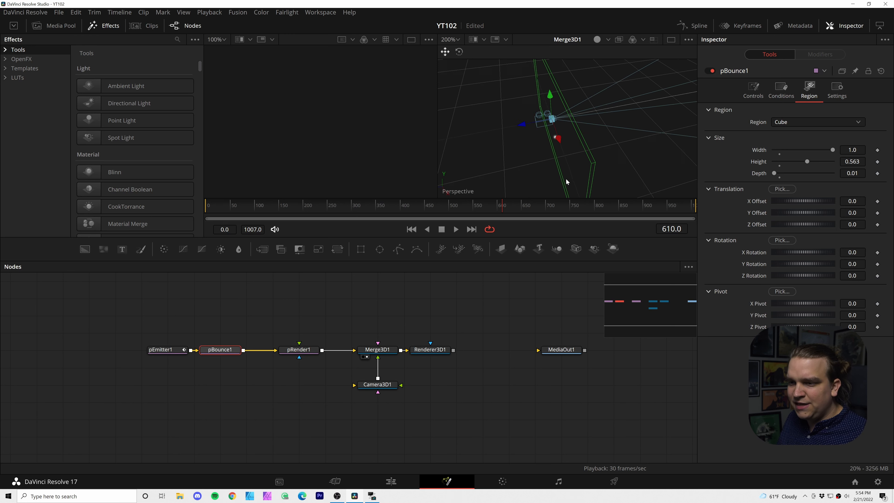
right_click(565, 178)
Step: Examine Camera3D1's position and field of view in the 3D scene
left_click(383, 388)
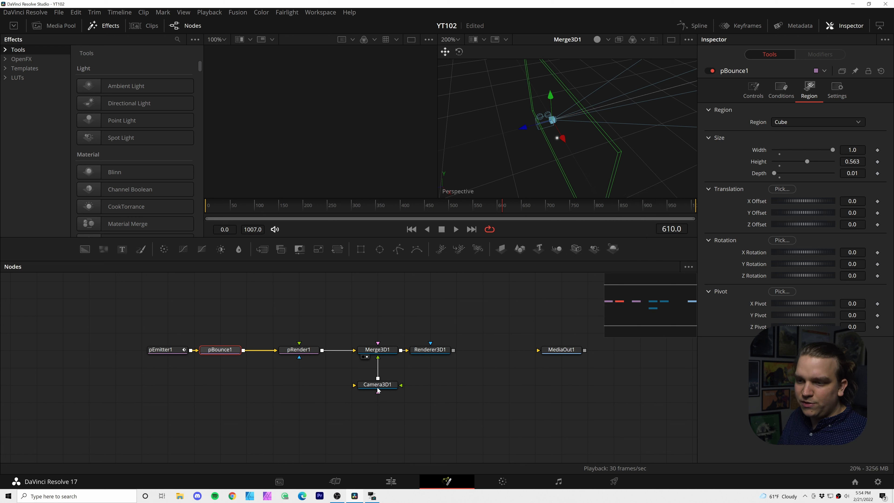
left_click(383, 388)
scroll(533, 138, "down", 3)
left_click_drag(521, 131, 378, 171)
scroll(586, 153, "up", 2)
scroll(556, 160, "down", 5)
scroll(530, 168, "down", 5)
left_click_drag(534, 167, 602, 126)
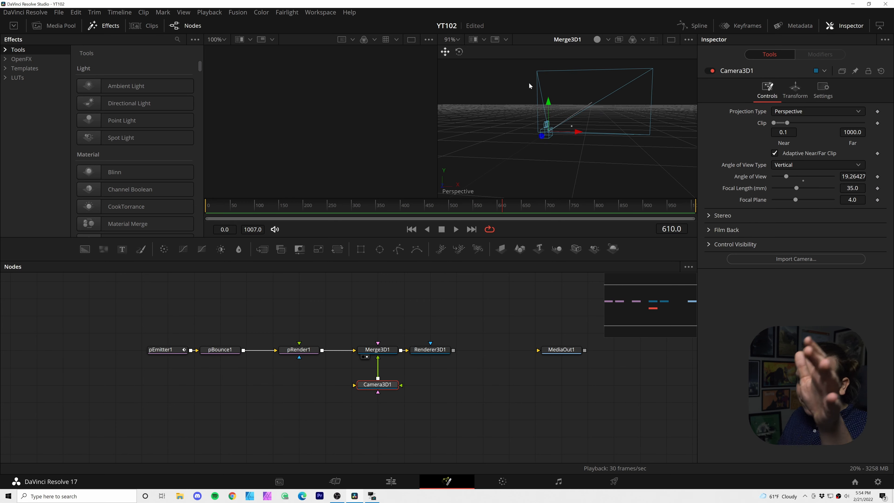
Step: Compare pBounce1's cube region with Camera3D1's position in the 3D scene, ending with the camera selected
left_click(224, 350)
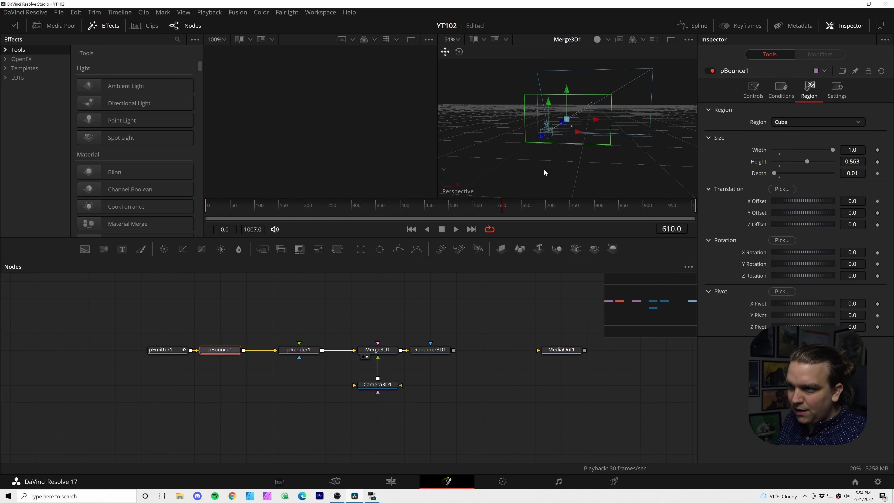
mouse_move(544, 169)
left_mouse_down()
mouse_move(570, 164)
mouse_move(560, 166)
left_mouse_up()
left_click_drag(523, 164, 609, 152)
scroll(604, 152, "up", 3)
left_click_drag(548, 125, 567, 172)
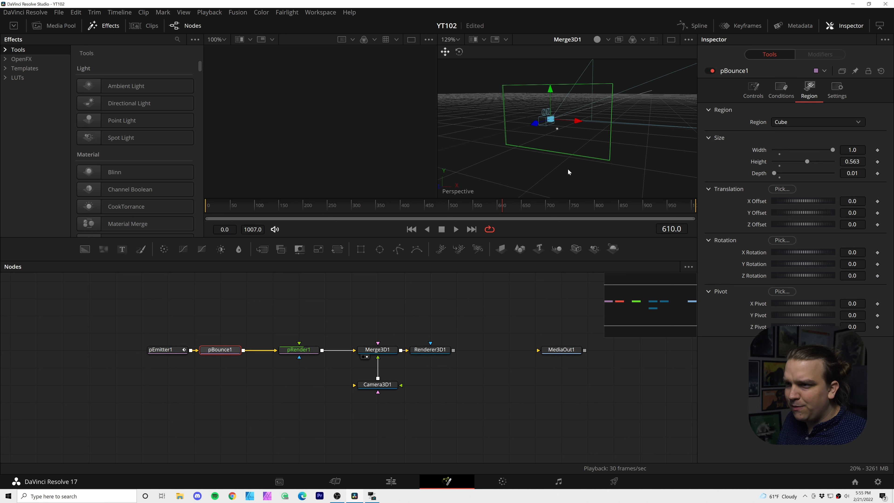
left_click(386, 387)
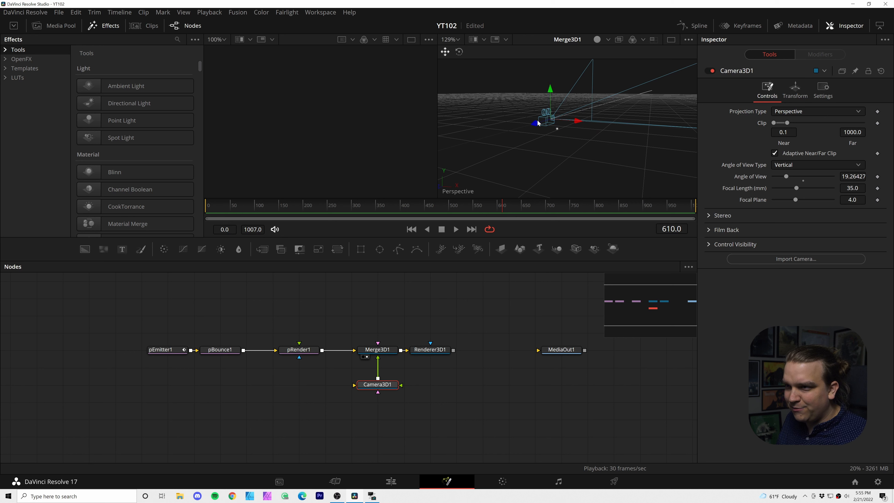
Step: Move Camera3D1 back to a Z translation of about 1.613, matching its view to pBounce1's cube region
left_click_drag(538, 123, 485, 140)
left_click(796, 93)
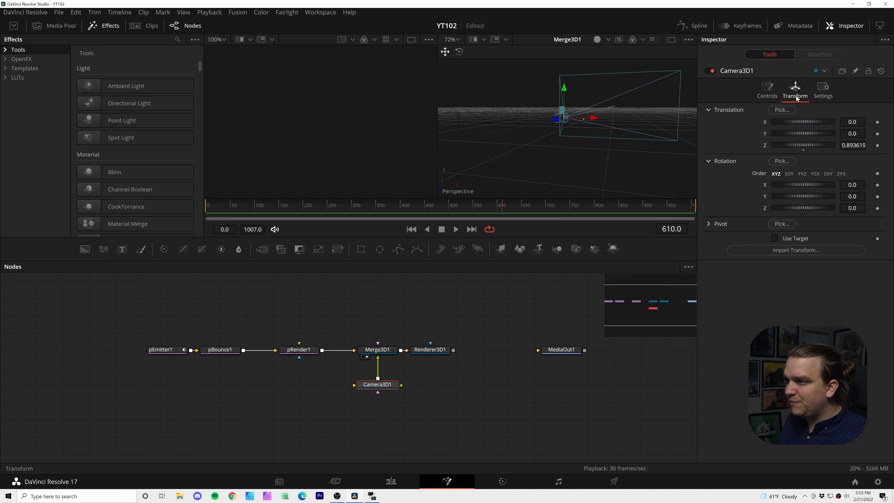
left_click_drag(556, 118, 591, 250)
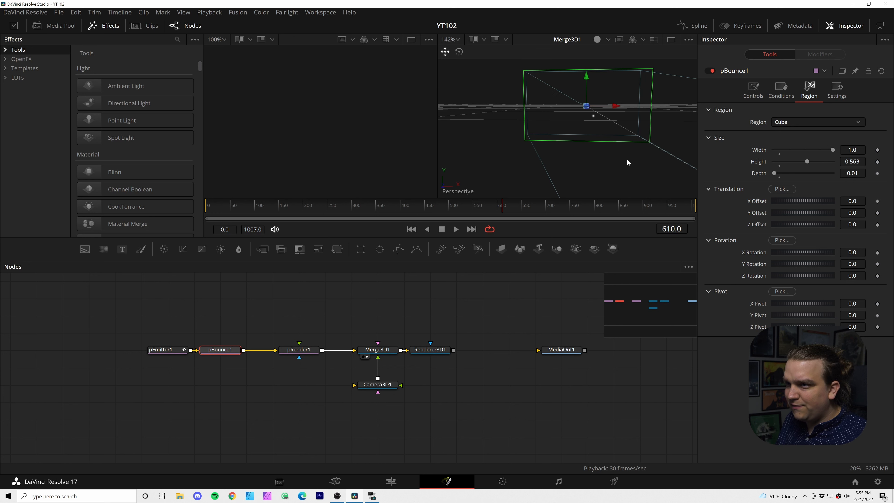
right_click(628, 162)
left_click(372, 383)
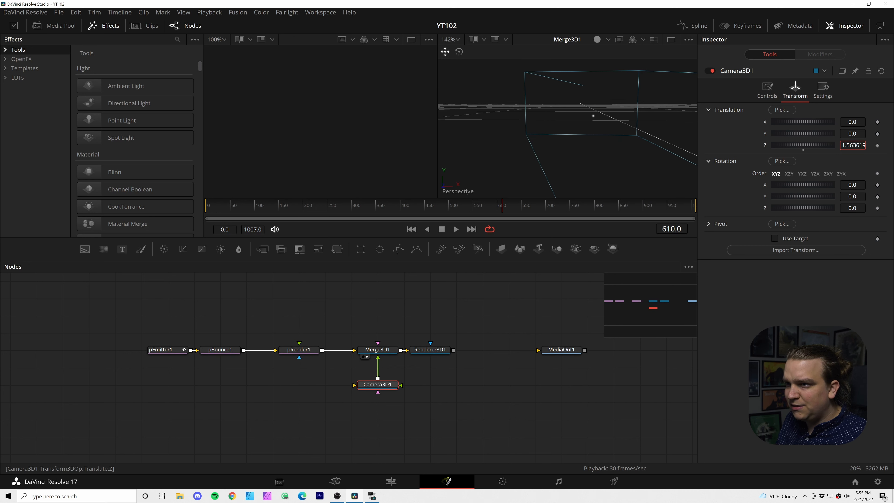
left_click(220, 349)
mouse_move(564, 137)
left_mouse_down()
mouse_move(555, 146)
mouse_move(562, 151)
left_mouse_up()
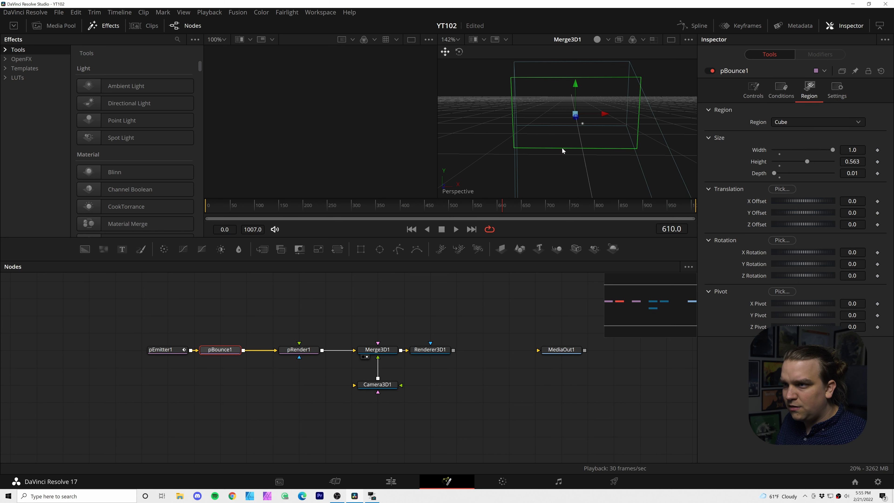
left_click(385, 384)
scroll(850, 148, "up", 4)
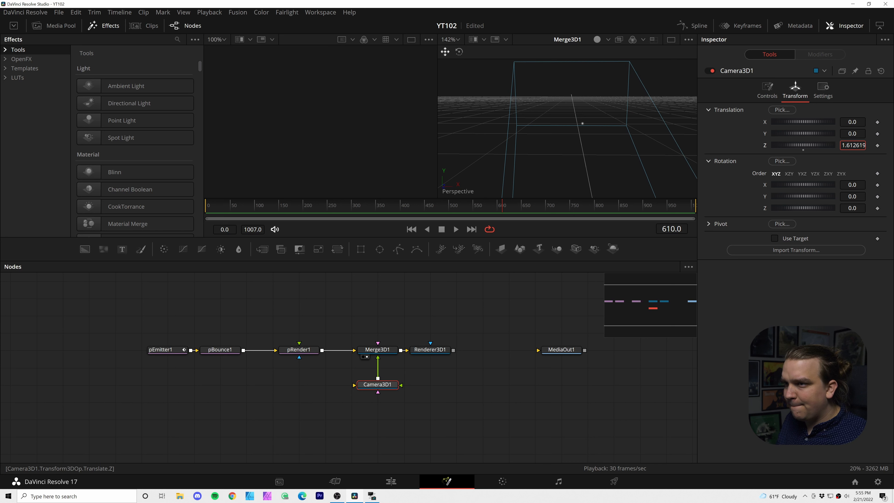
Step: With pBounce1's region shown, move Camera3D1 slightly further back along its Z axis and inspect how its view frames the region
left_click(220, 349)
mouse_move(532, 148)
left_mouse_down()
mouse_move(545, 168)
mouse_move(536, 155)
left_mouse_up()
right_click(535, 155)
left_click(493, 174)
scroll(492, 174, "down", 3)
right_click(629, 171)
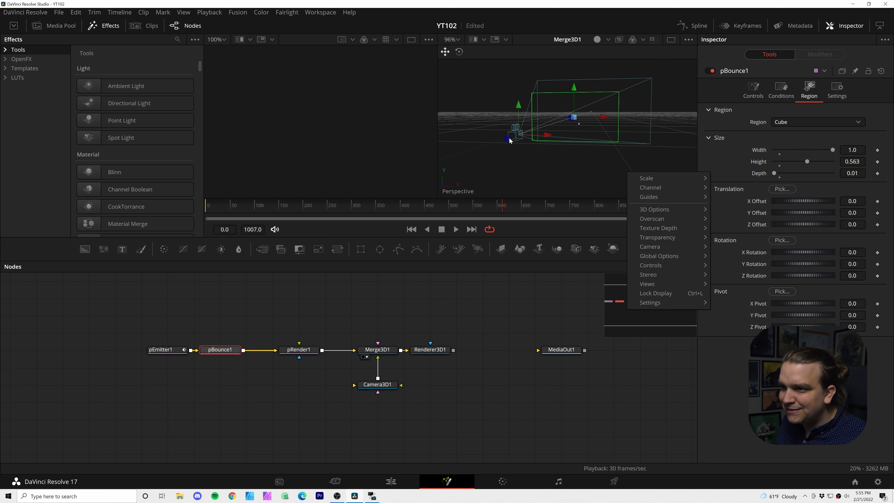
left_click(506, 140)
left_click_drag(505, 139, 497, 142)
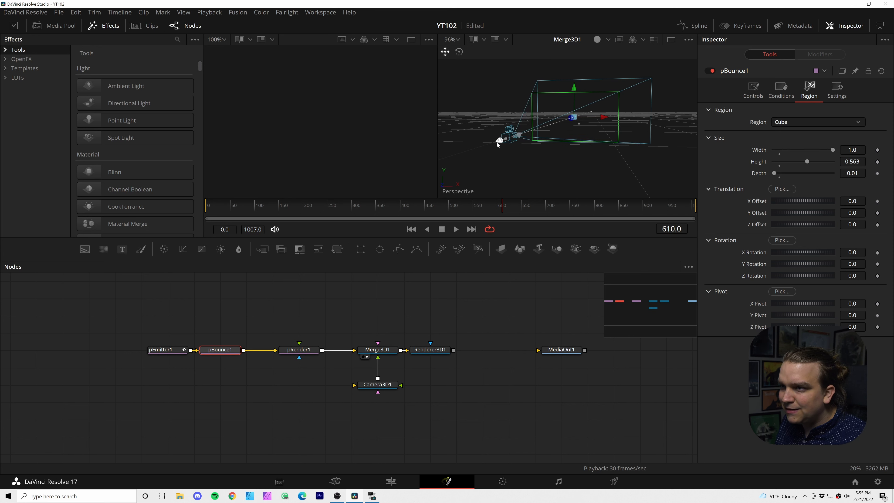
left_click_drag(577, 159, 564, 125)
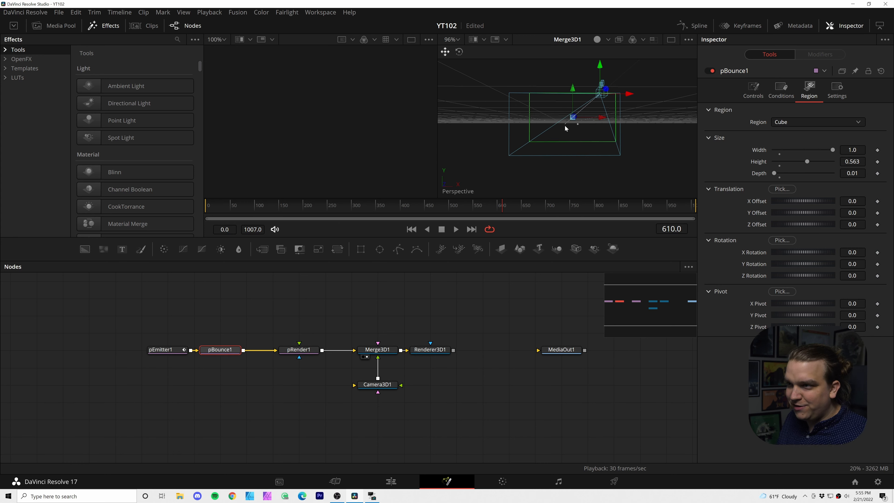
left_click_drag(541, 162, 562, 186)
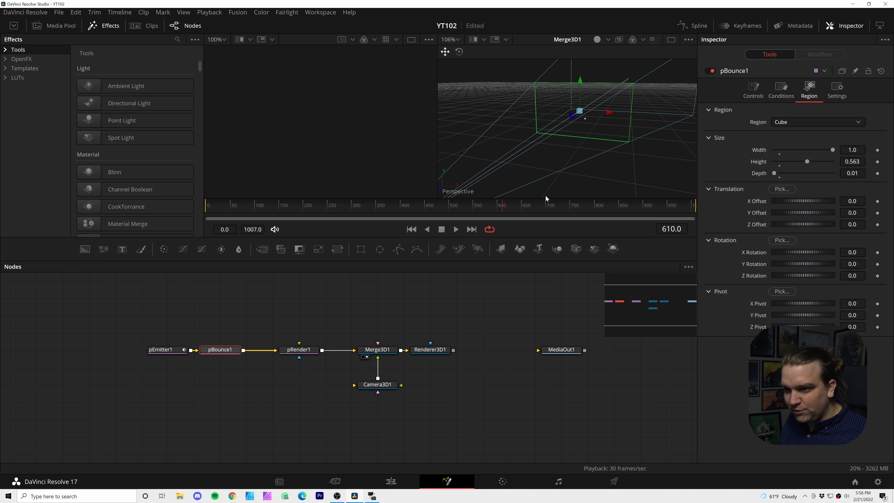
Step: Show Renderer3D1 in the second viewer to watch the particle, and select pEmitter1 and pBounce1 together
left_click(430, 350)
key("2")
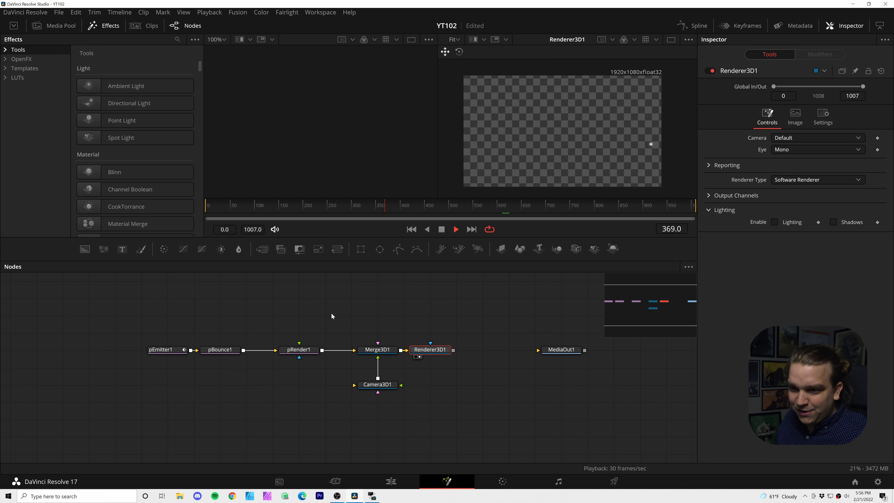
left_click(161, 350)
left_click(221, 349, "ctrl")
Step: Add a Replicate 3D node above the particle chain
key("shift+space")
type("repl")
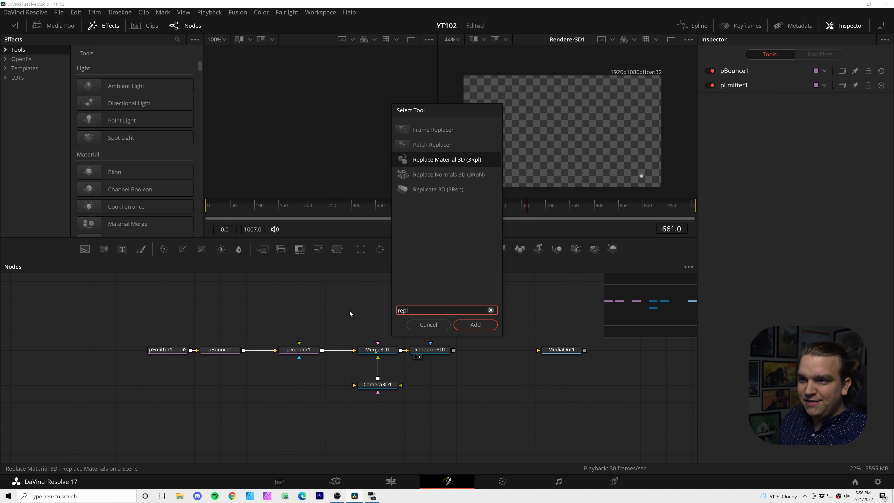
key("Down")
key("Down")
key("Return")
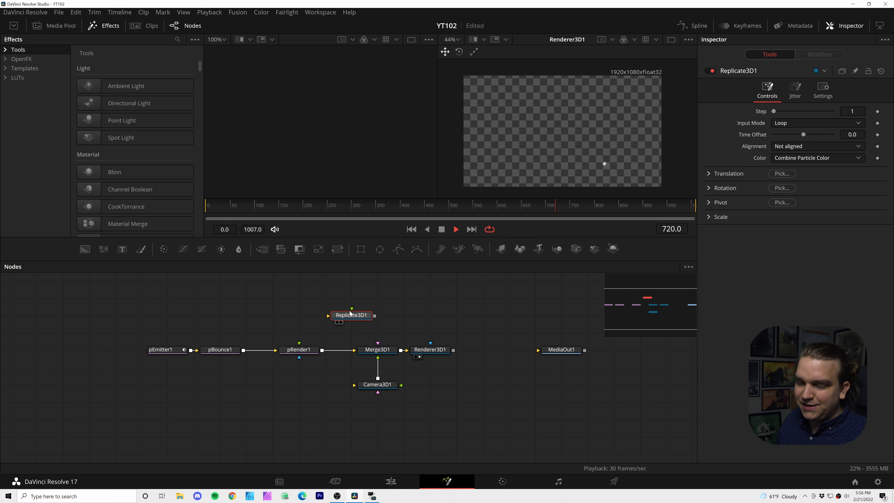
Step: Make room before Merge3D1 by shifting the particle nodes away, and insert Replicate3D1 between pRender1 and Merge3D1
scroll(223, 389, "up", 2)
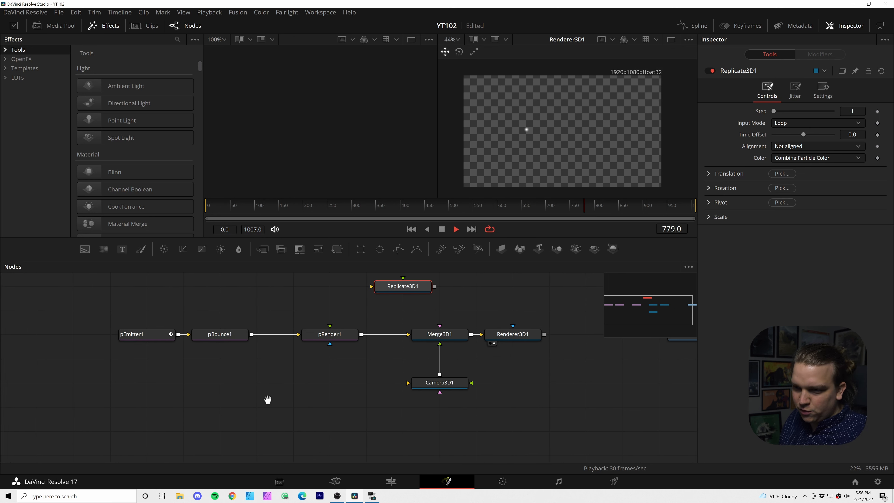
left_click_drag(91, 319, 246, 339)
left_click_drag(407, 277, 332, 336)
scroll(343, 371, "up", 2)
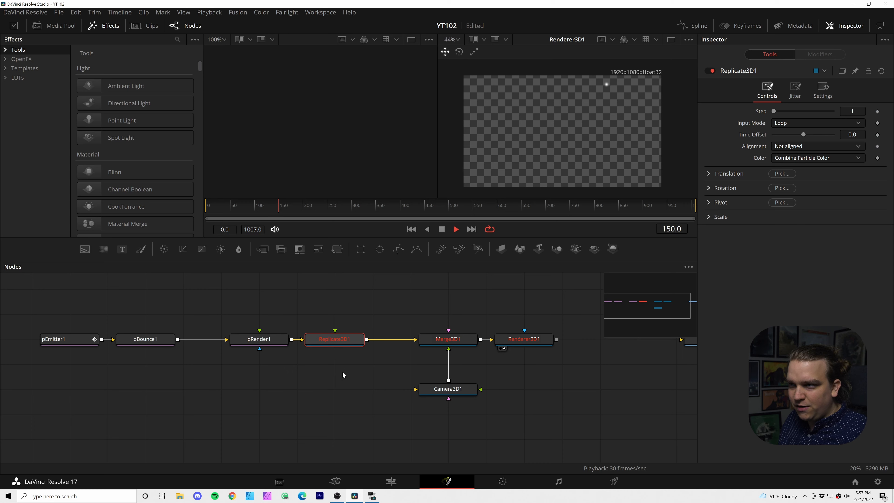
Step: Add a plane Shape3D node above Replicate3D1 and connect it to Replicate3D1's green input
left_click(348, 378)
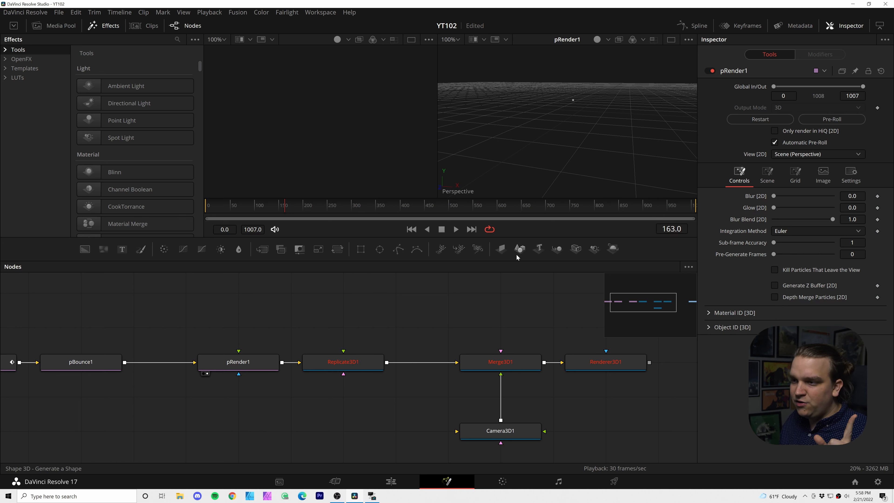
left_click(520, 249)
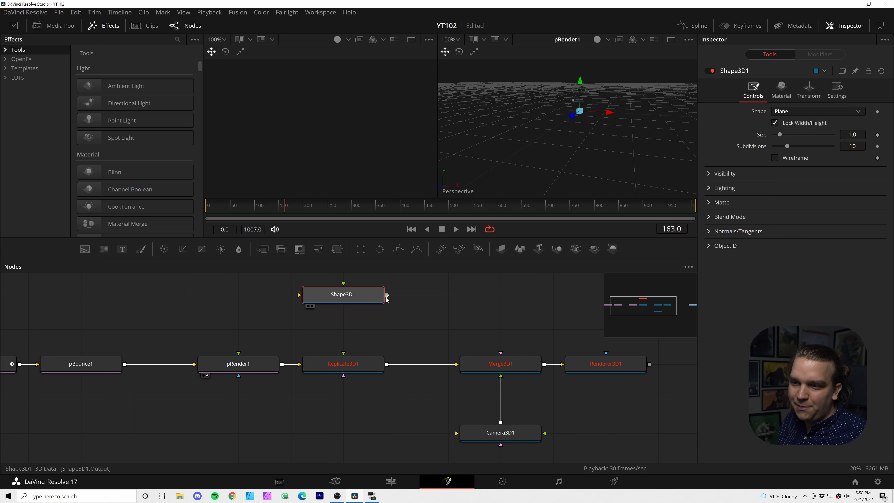
left_click_drag(387, 295, 344, 353)
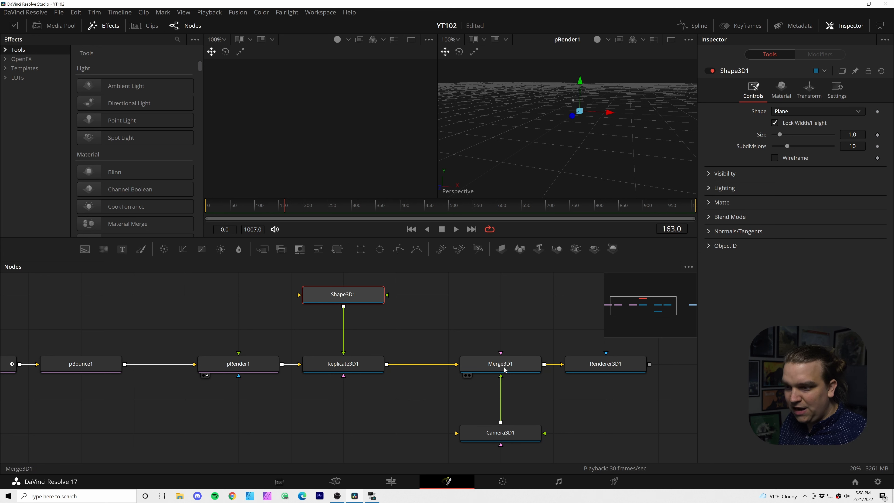
Step: Show Renderer3D1 in the second viewer, play back the bouncing plane, and select Shape3D1 to view its settings
left_click(600, 367)
key("2")
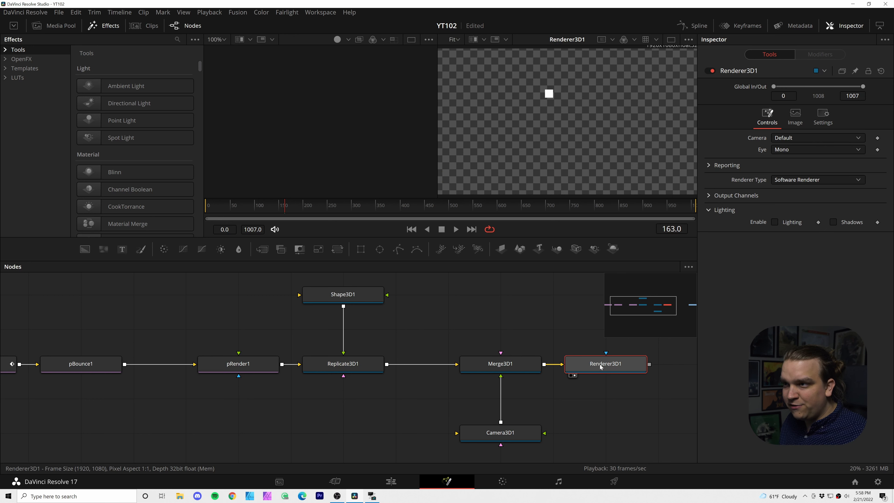
mouse_move(580, 151)
left_mouse_down()
mouse_move(566, 157)
mouse_move(574, 154)
left_mouse_up()
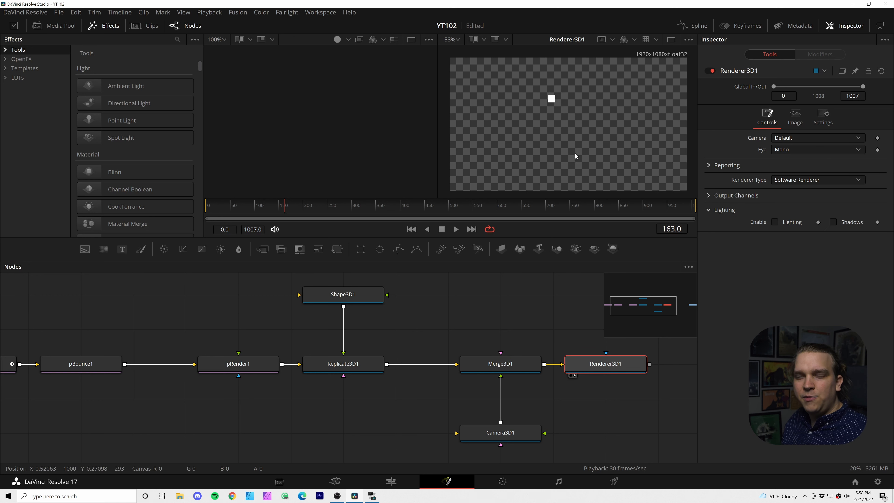
key("space")
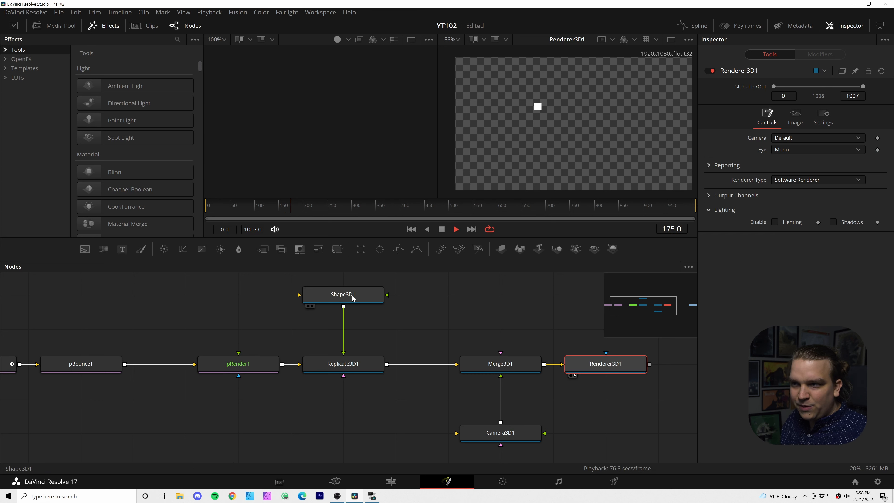
left_click(353, 298)
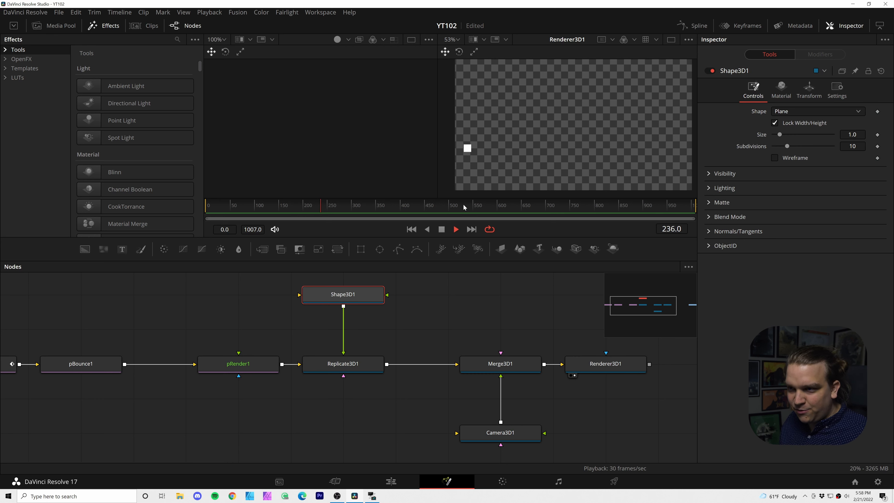
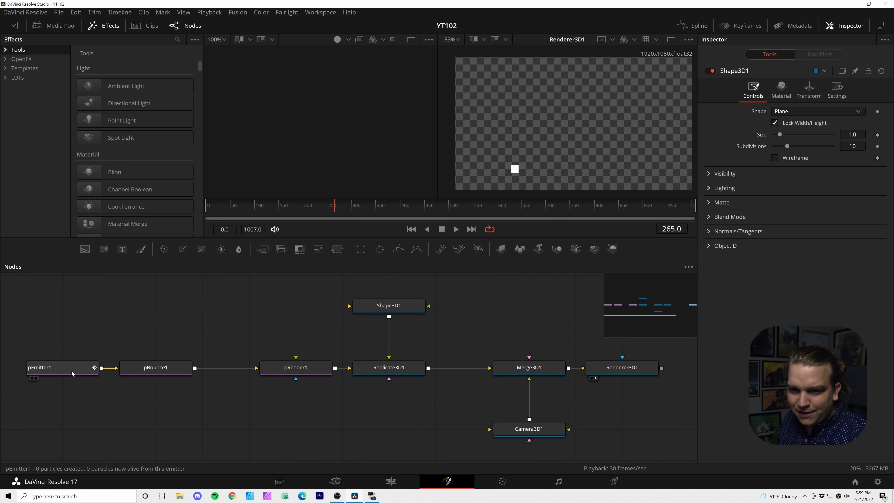
Step: Set pEmitter1's Number keyframe at frame 0 to 6 and play back the multiple bouncing planes
left_click(60, 367)
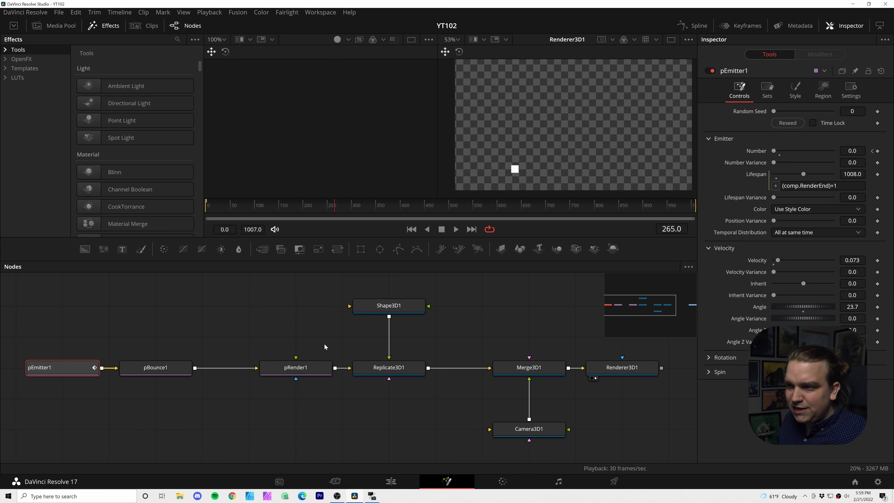
left_click(872, 152)
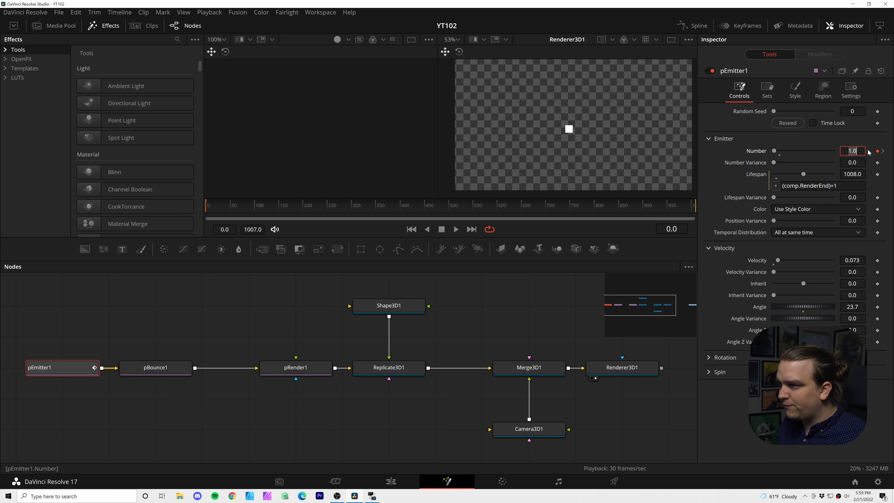
key("Return")
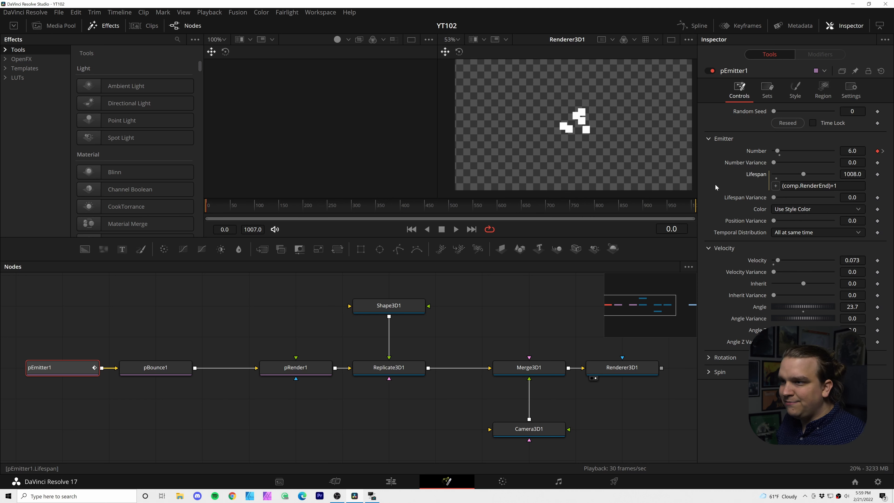
left_click(516, 322)
key("space")
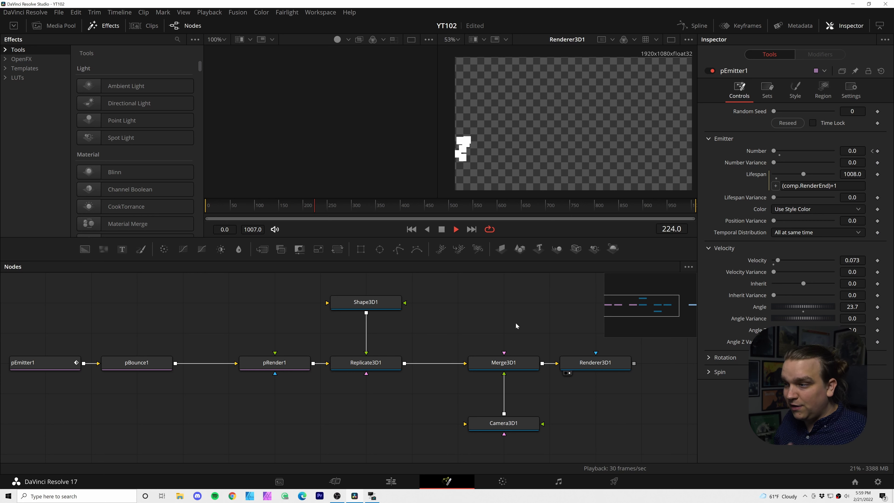
Step: Set pEmitter1's Velocity Variance to about 0.197 and Angle Variance to about 62.6, and play from the first frame
key("space")
left_click_drag(784, 273, 785, 272)
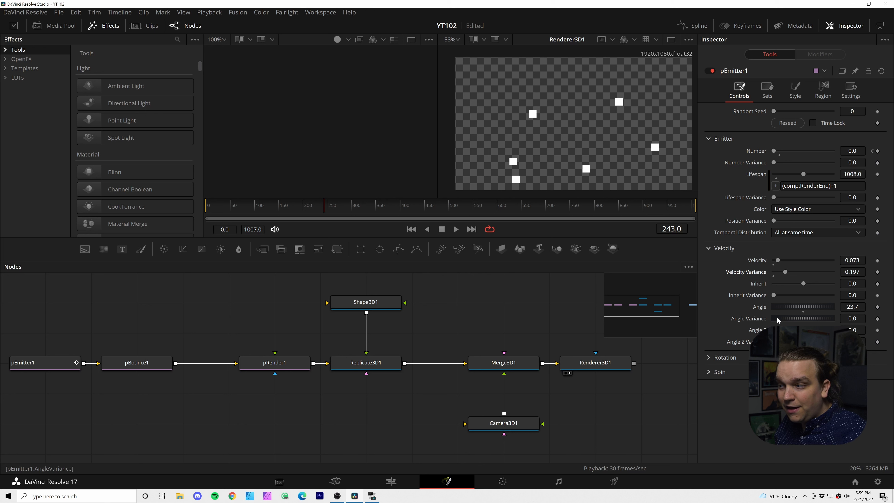
left_click_drag(788, 323, 804, 322)
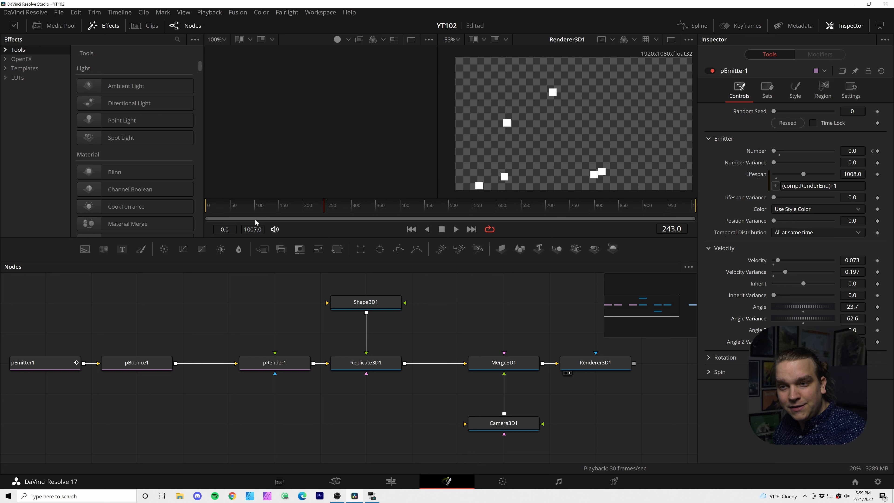
key("Home")
key("space")
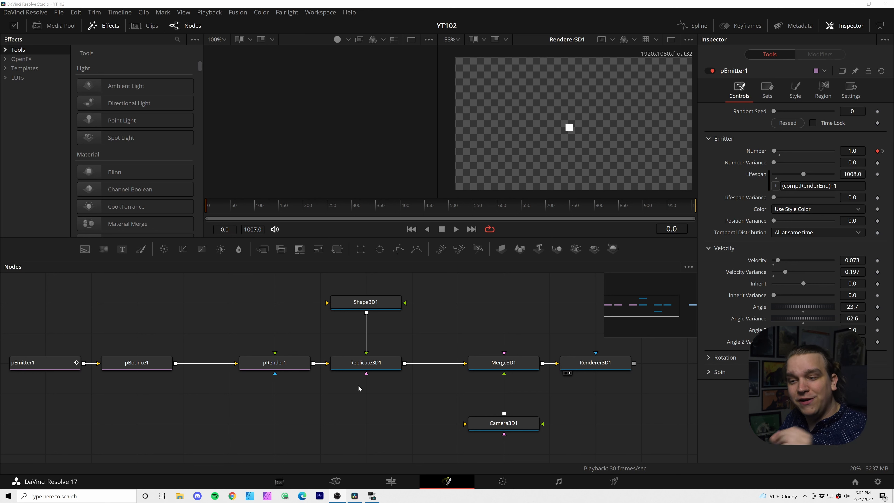
Step: In pEmitter1's style settings, set the particle size to about 0.171 and the color to light blue with red 0.354 and green 0.772
left_click(359, 366)
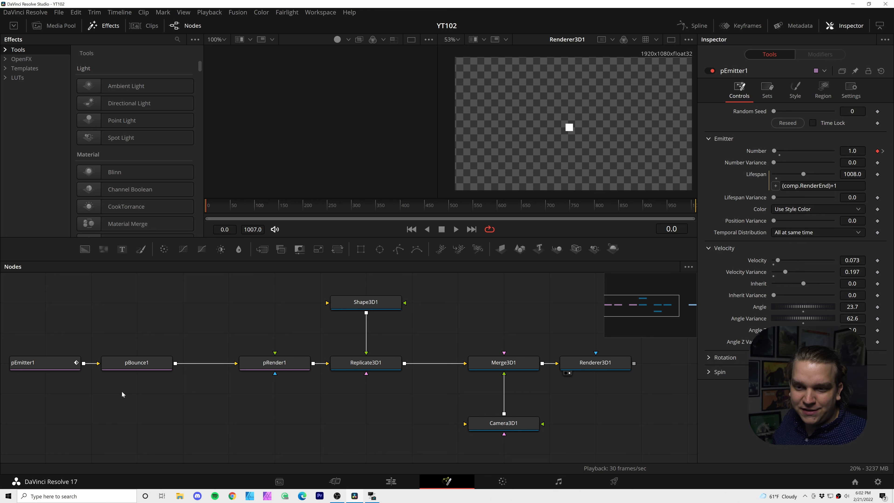
left_click(35, 364)
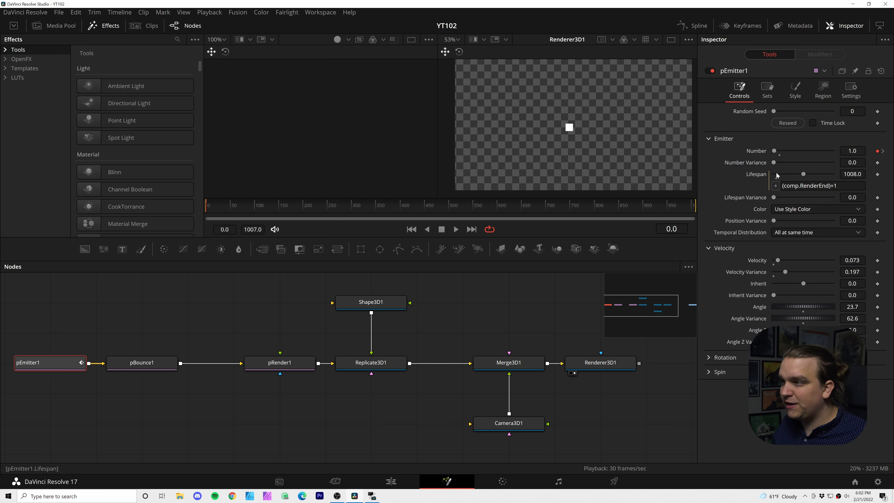
left_click(795, 88)
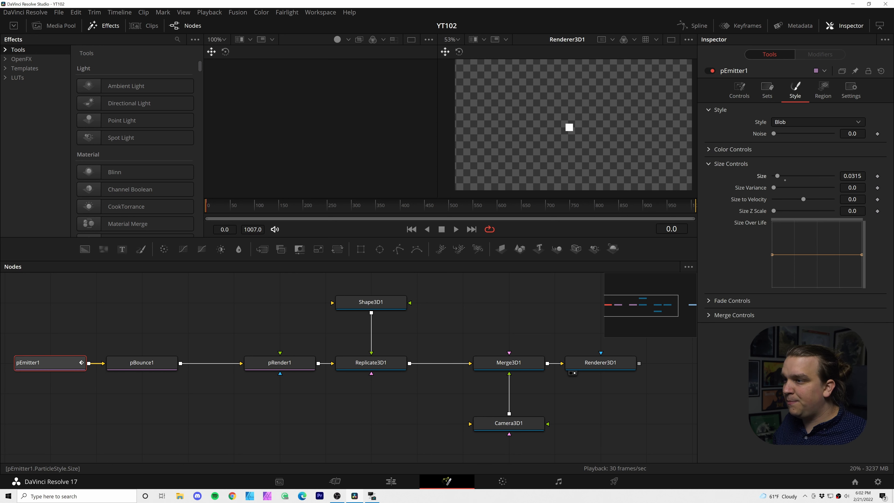
left_click_drag(778, 175, 794, 175)
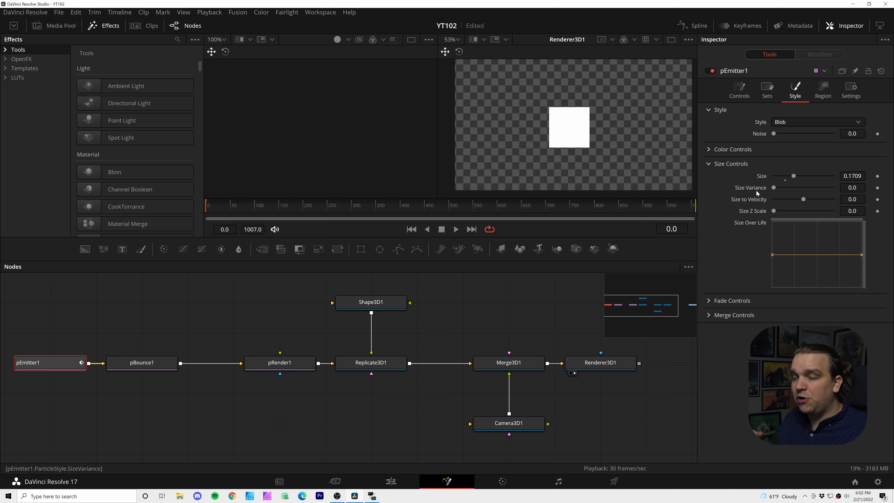
left_click(709, 152)
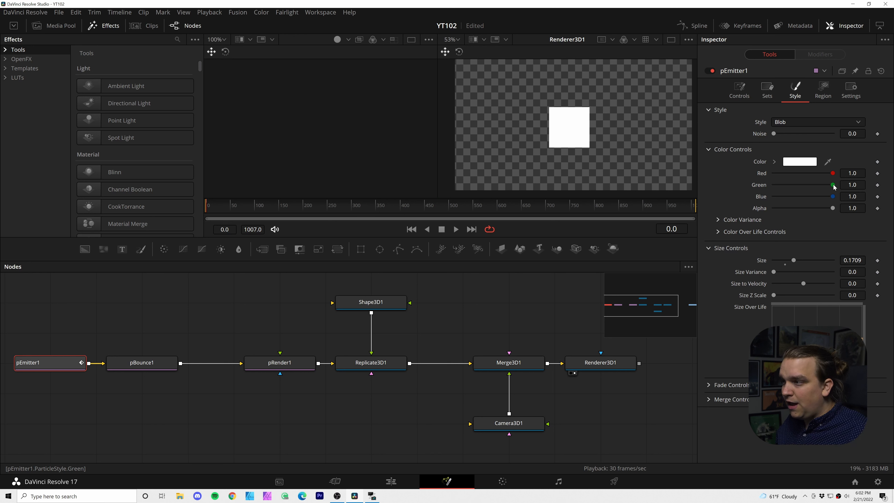
left_click_drag(833, 185, 795, 184)
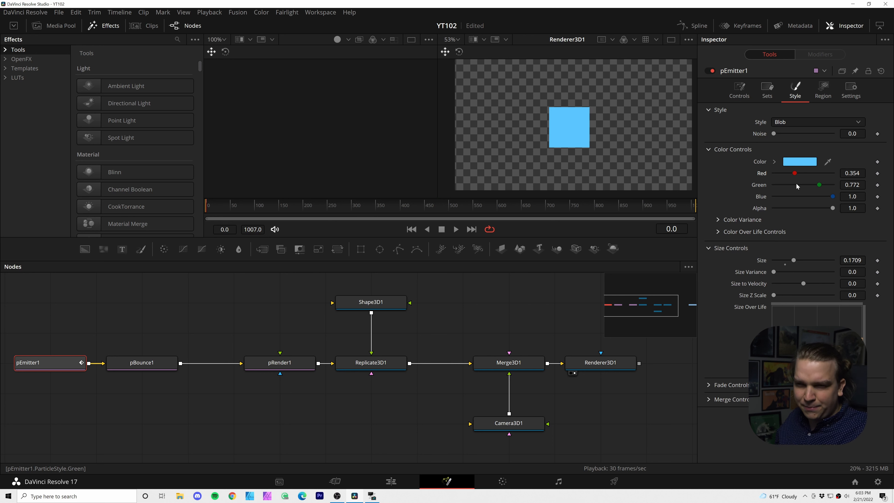
Step: Undo the red and green color changes on pEmitter1's particles
key("ctrl+z")
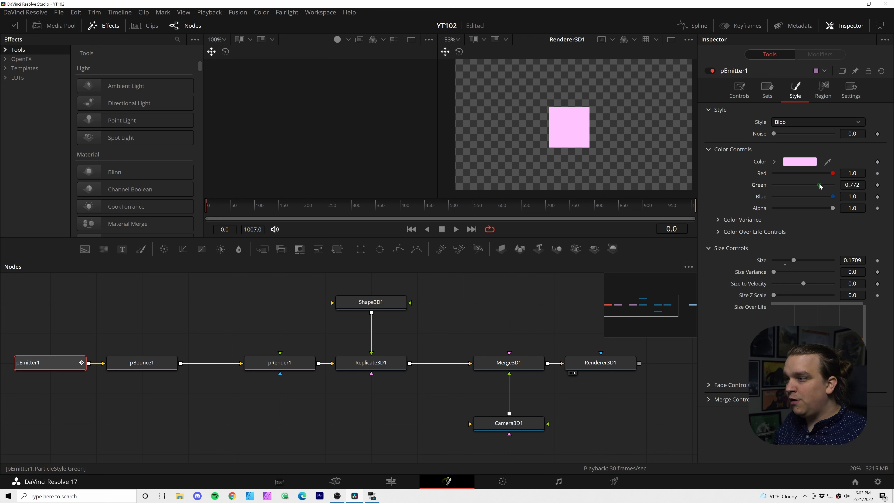
key("ctrl+z")
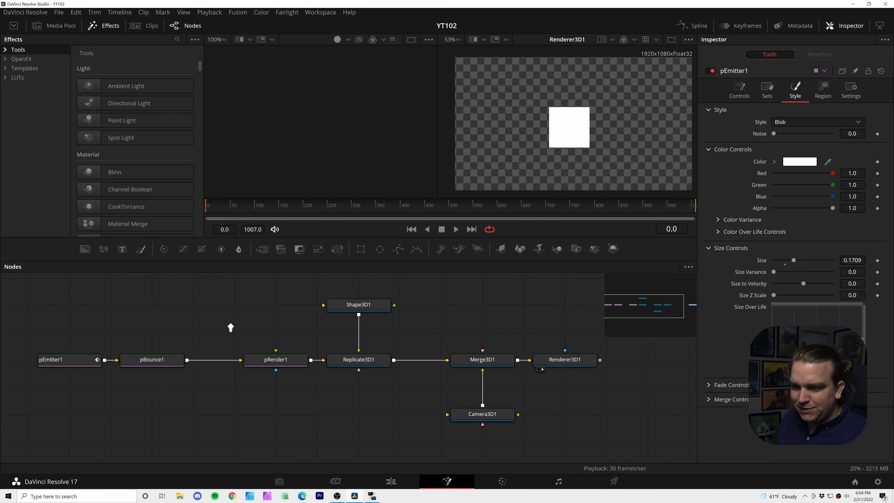
Step: Move pEmitter1 and pBounce1 together away from pRender1 to make room for another node
scroll(229, 326, "up", 2)
left_click_drag(133, 321, 278, 389)
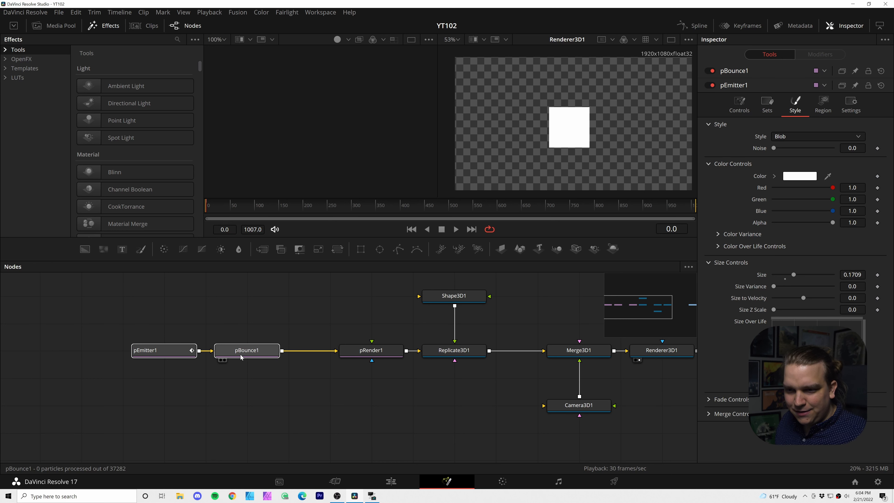
left_click_drag(250, 353, 168, 352)
Step: Insert a pCustom node between pBounce1 and pRender1
left_click(187, 352)
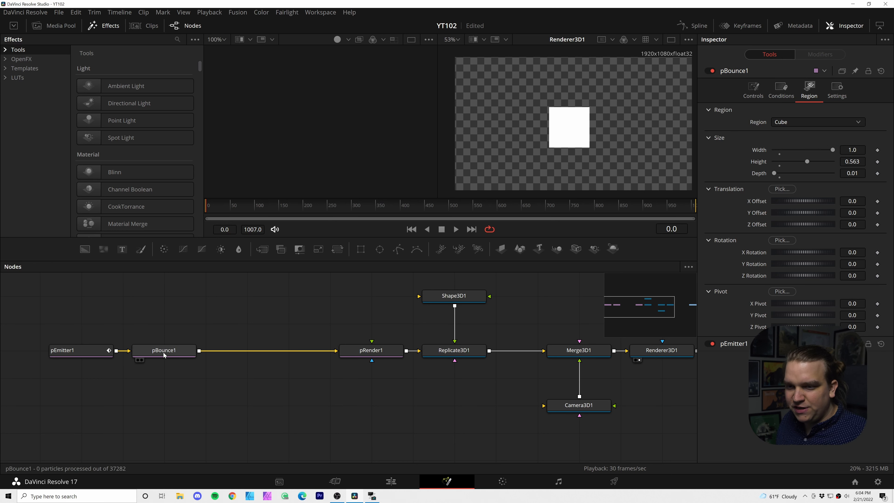
key("shift+space")
type("repl")
key("BackSpace")
key("BackSpace")
key("BackSpace")
key("BackSpace")
type("pcu")
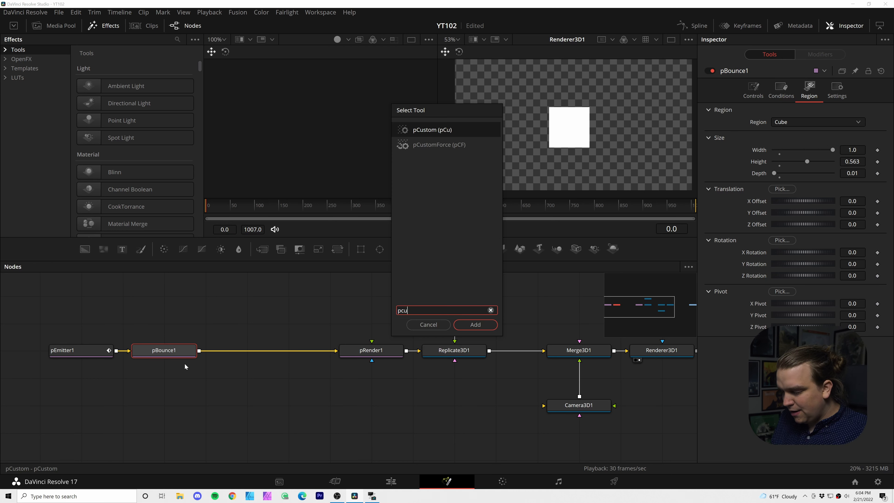
key("Return")
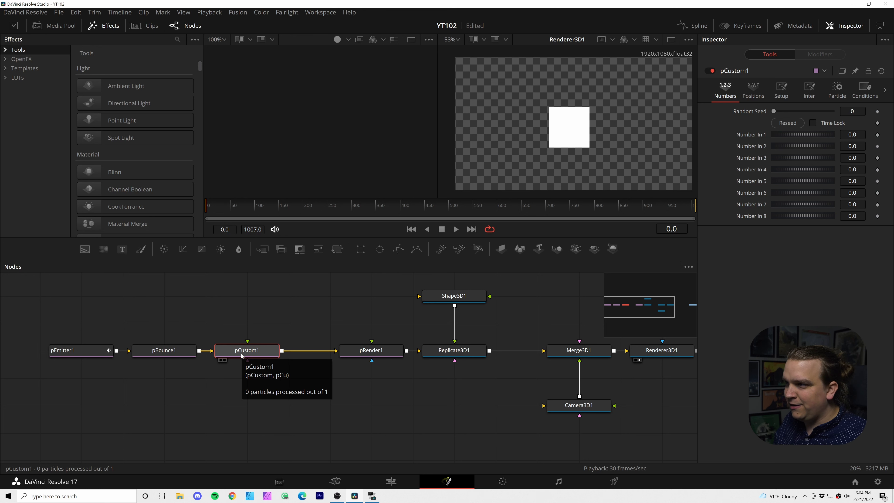
Step: Set pCustom1's region to Cube
left_click(885, 91)
left_click(885, 90)
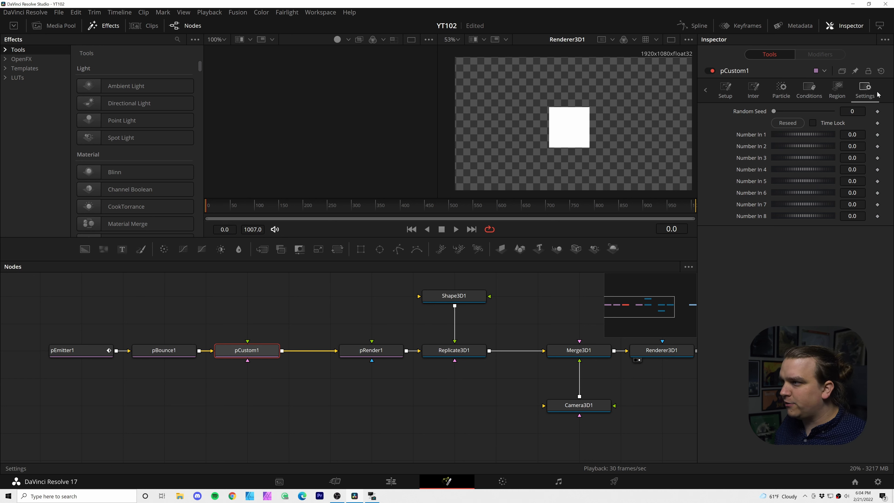
left_click(837, 91)
left_click(785, 134)
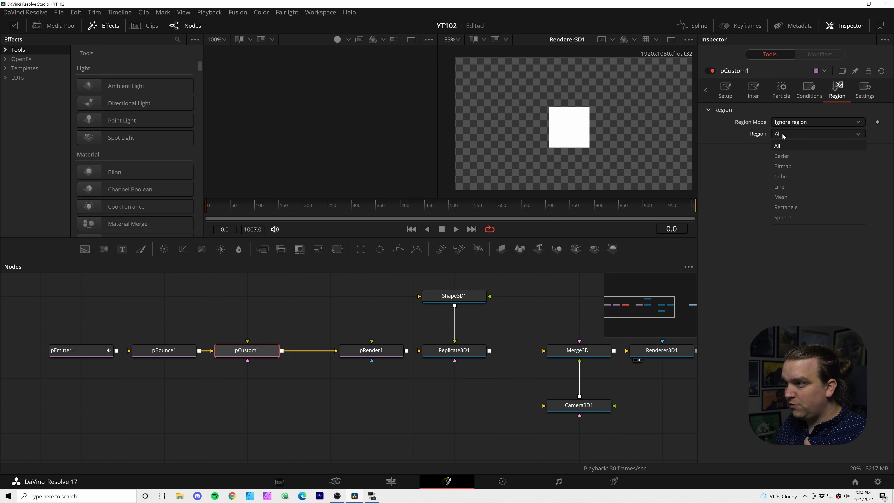
left_click(783, 176)
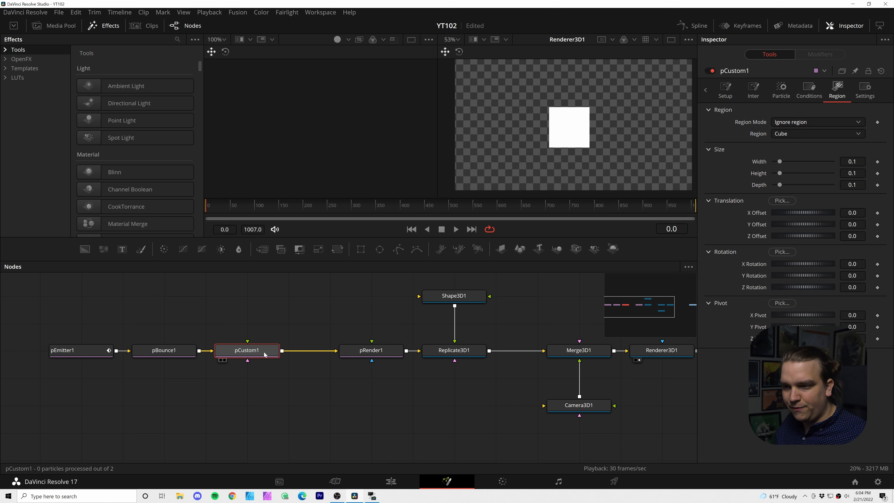
Step: Show pRender1 in the second viewer and set pCustom1's cube region to width 1.0 and depth 0.01
left_click_drag(371, 350, 493, 170)
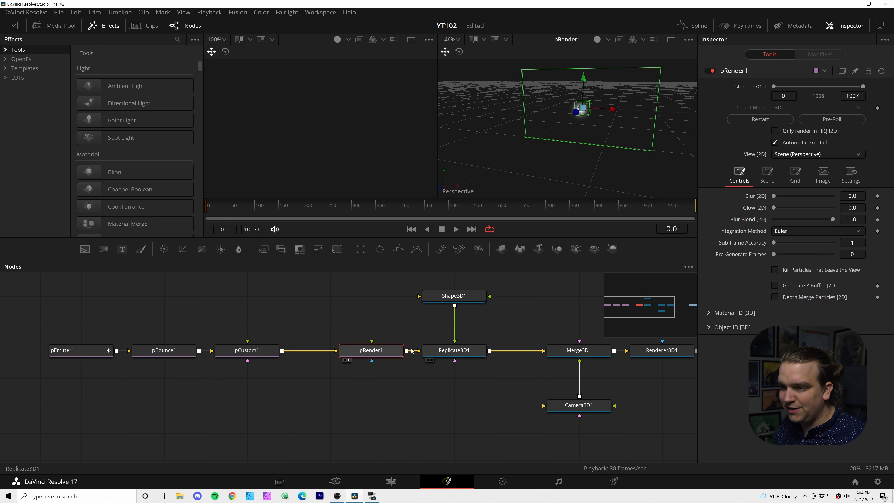
left_click(247, 351)
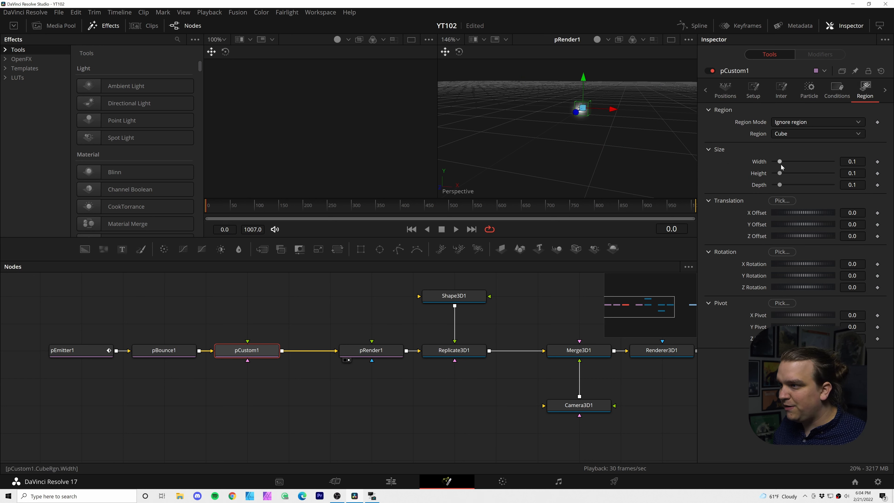
left_click_drag(781, 163, 851, 180)
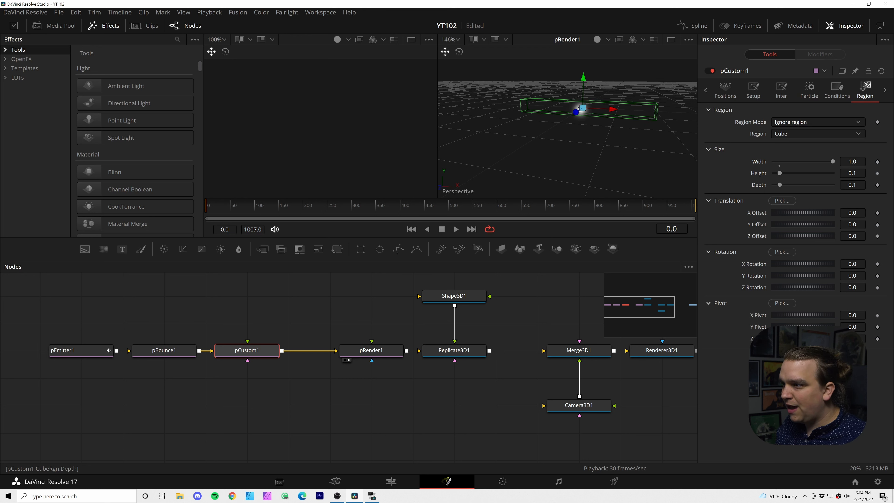
left_click(854, 185)
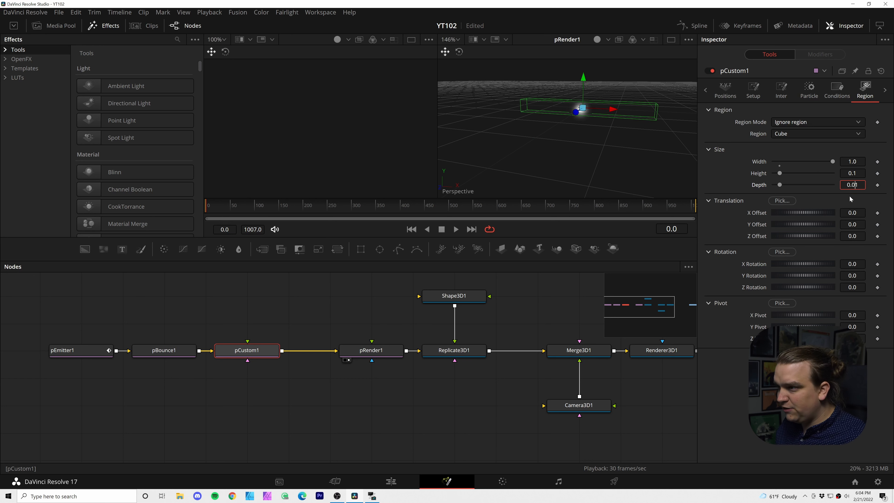
type("0")
key("Return")
Step: Set pCustom1's region height to 0.563 to match pBounce1, and its region mode to When intersecting region
left_click(164, 350)
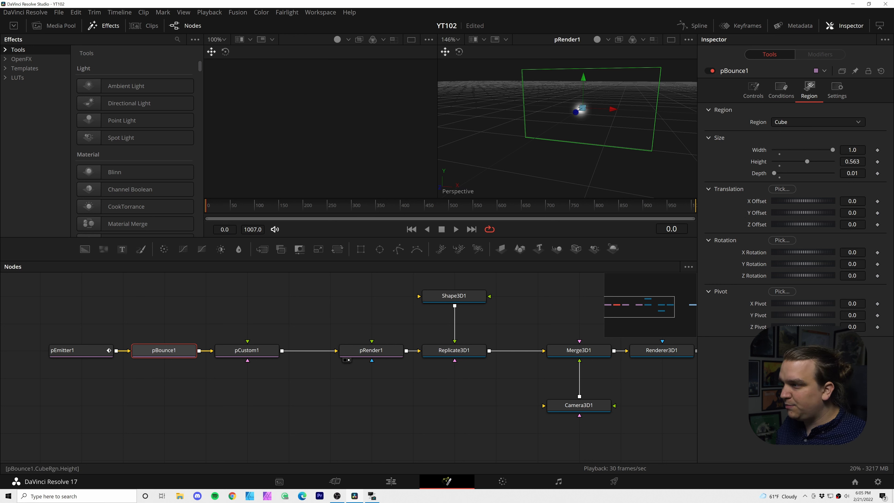
left_click(253, 350)
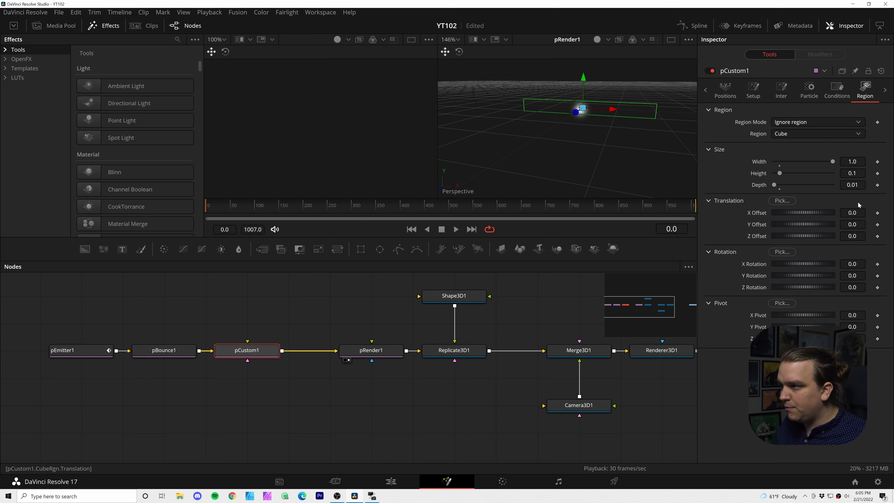
left_click_drag(780, 173, 807, 173)
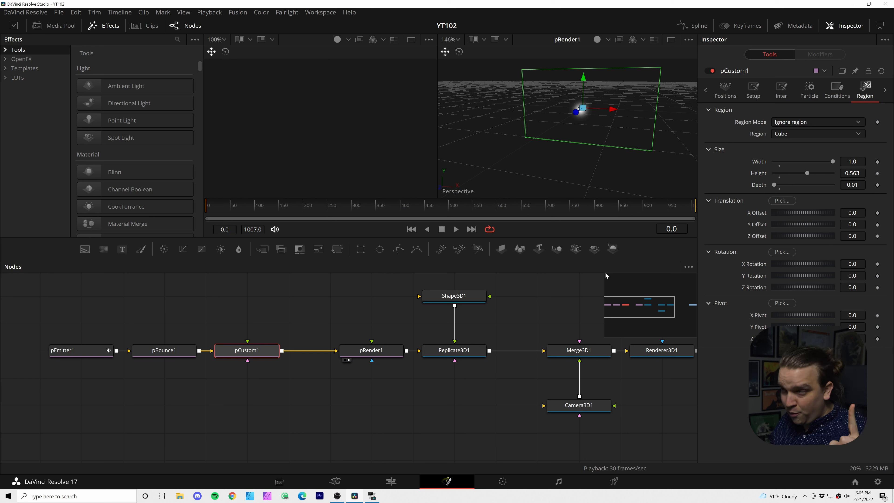
left_click(782, 123)
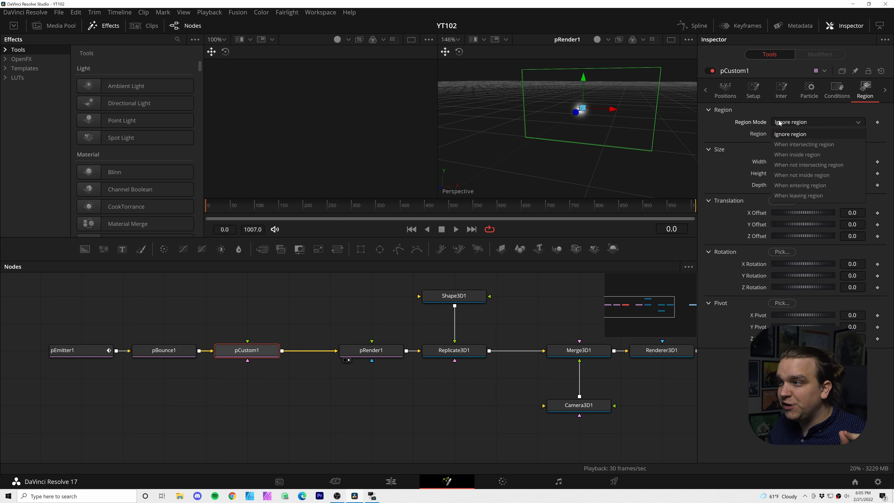
left_click(795, 145)
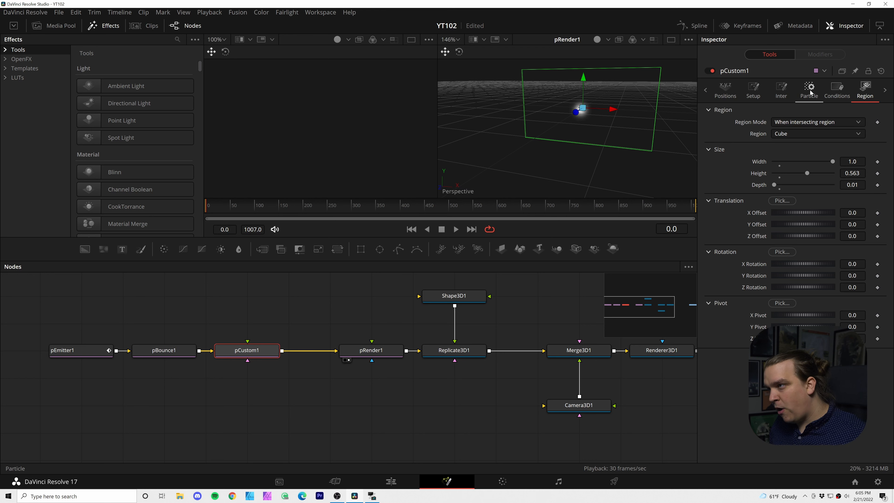
Step: Look through pCustom1's particle expressions and play back the particle bouncing inside the region
left_click(810, 89)
scroll(817, 211, "down", 5)
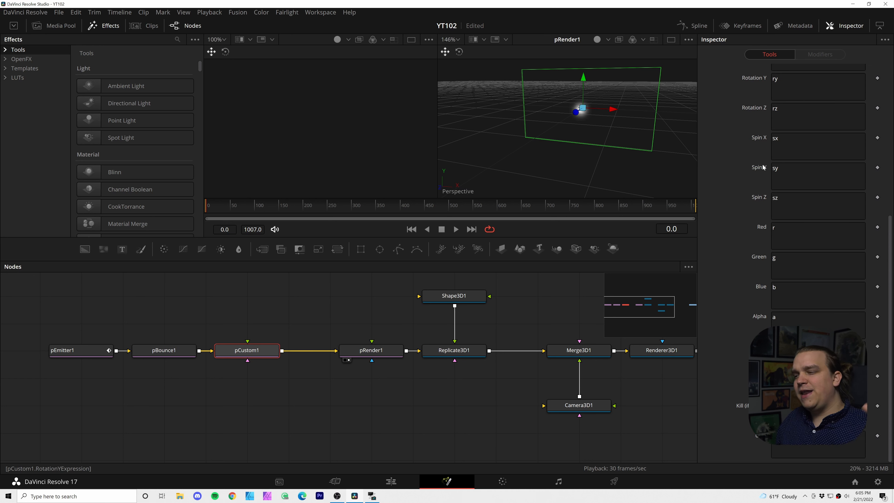
scroll(736, 328, "up", 5)
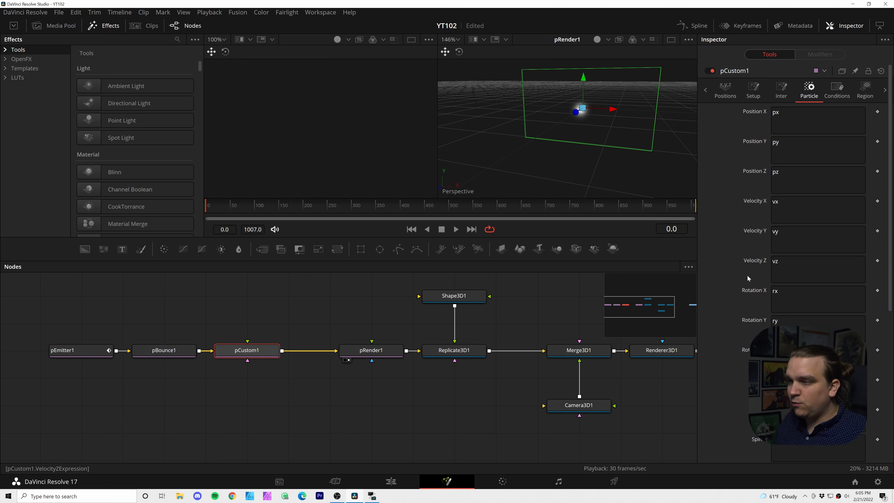
key("space")
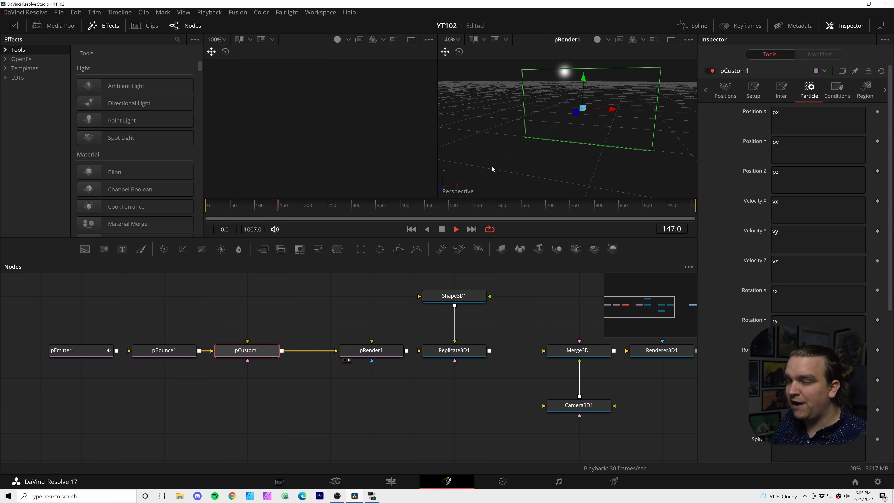
key("space")
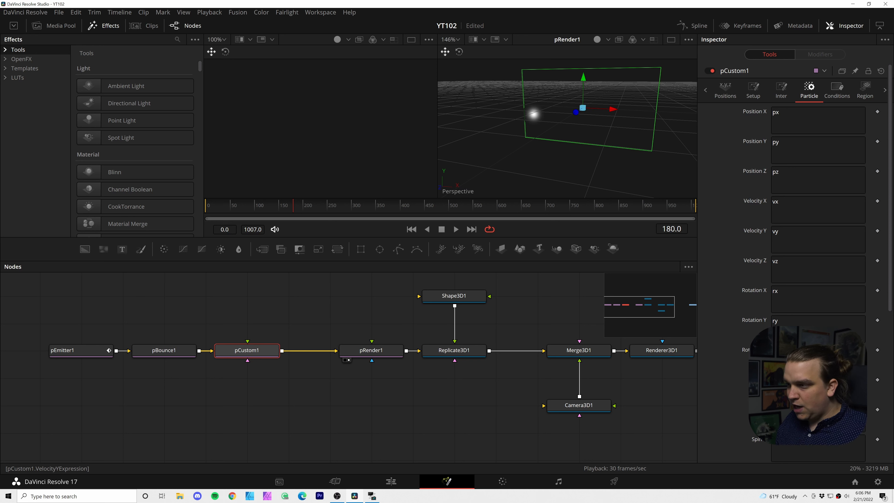
Step: Set pCustom1's Velocity Y expression to 0 and play back the particle's motion
double_click(775, 232)
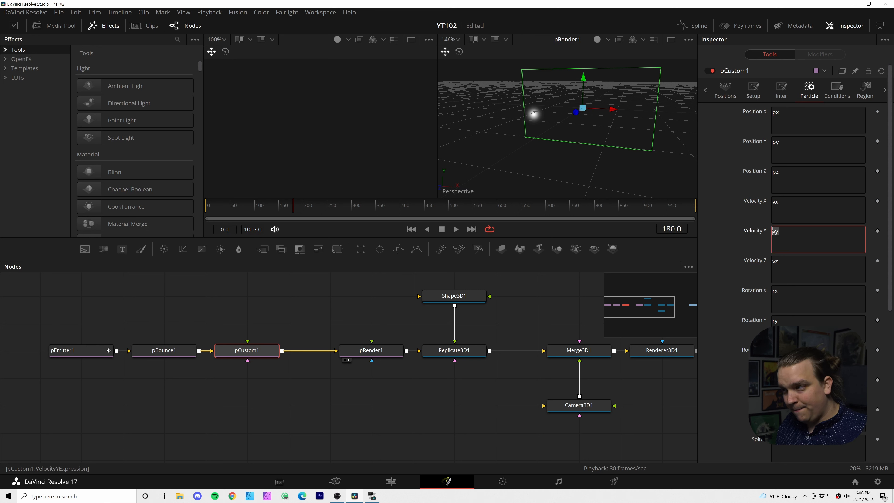
left_click(725, 246)
key("space")
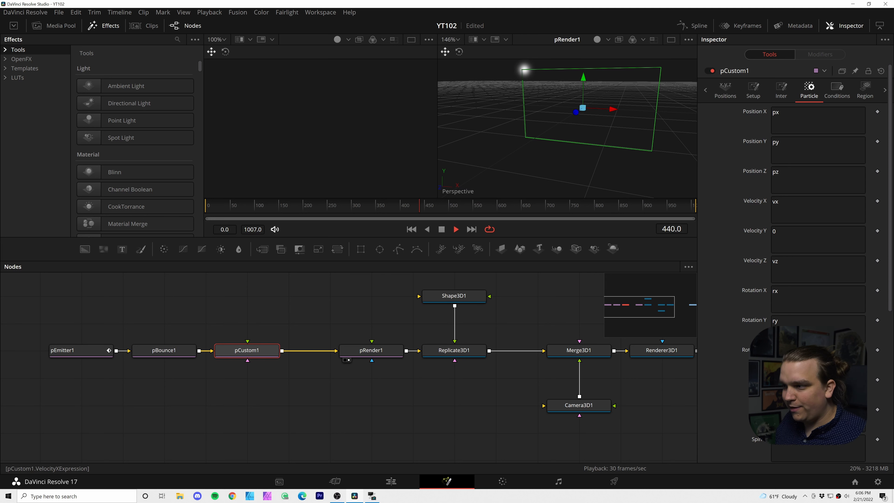
key("space")
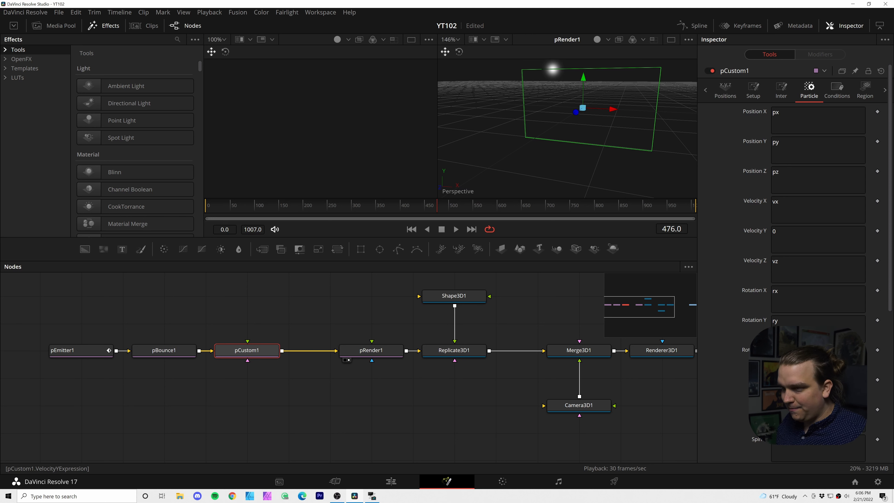
Step: Restore pCustom1's Velocity Y expression to vy
left_click(774, 231)
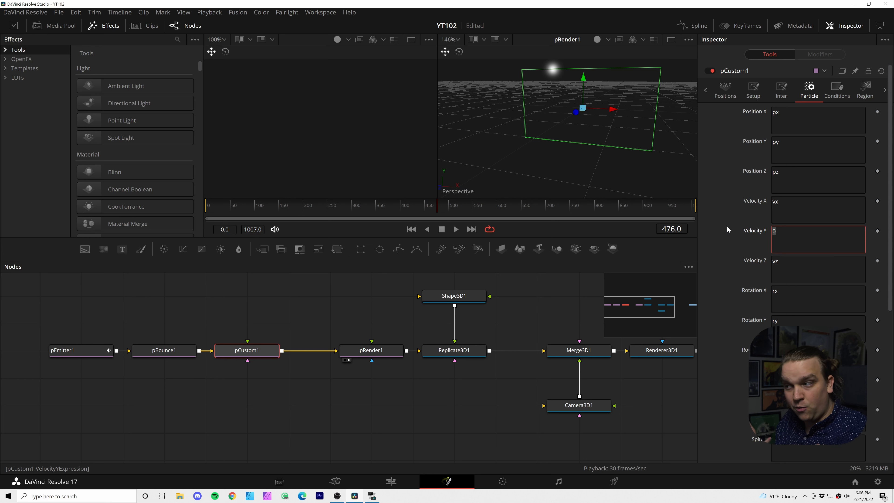
type("vy")
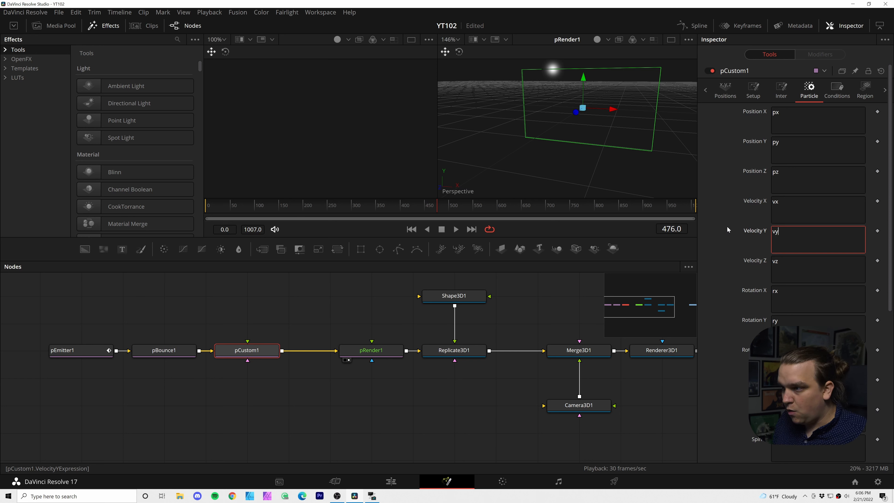
key("Return")
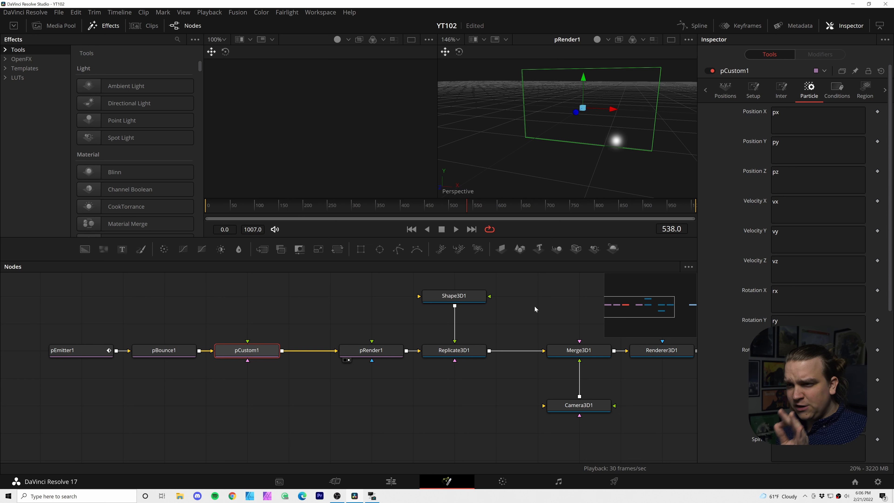
Step: Show Renderer3D1 in the second viewer
scroll(727, 253, "down", 3)
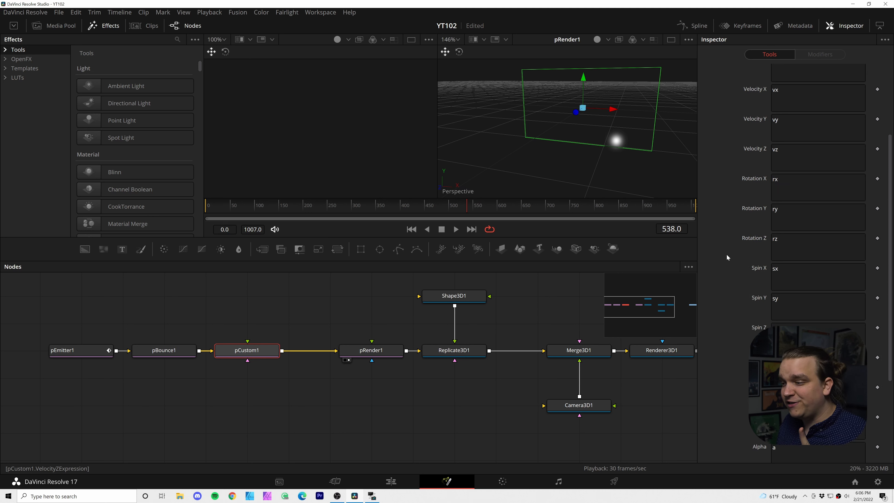
scroll(726, 253, "down", 4)
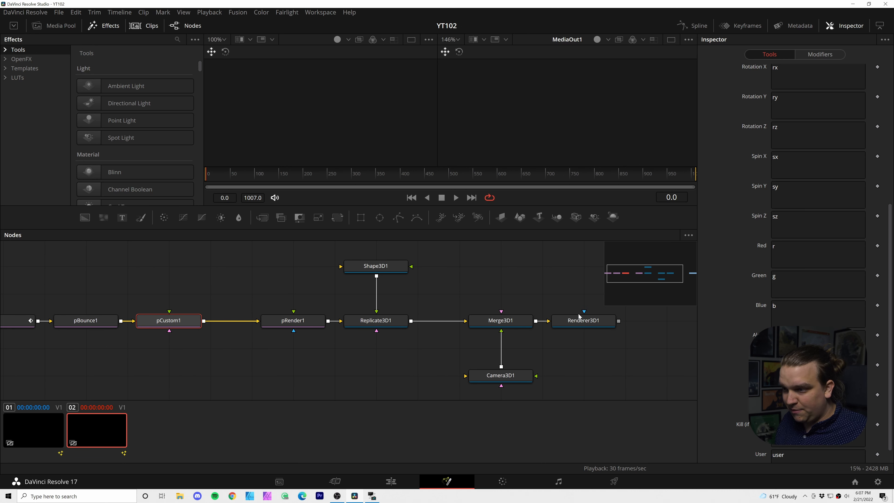
left_click(558, 326)
key("2")
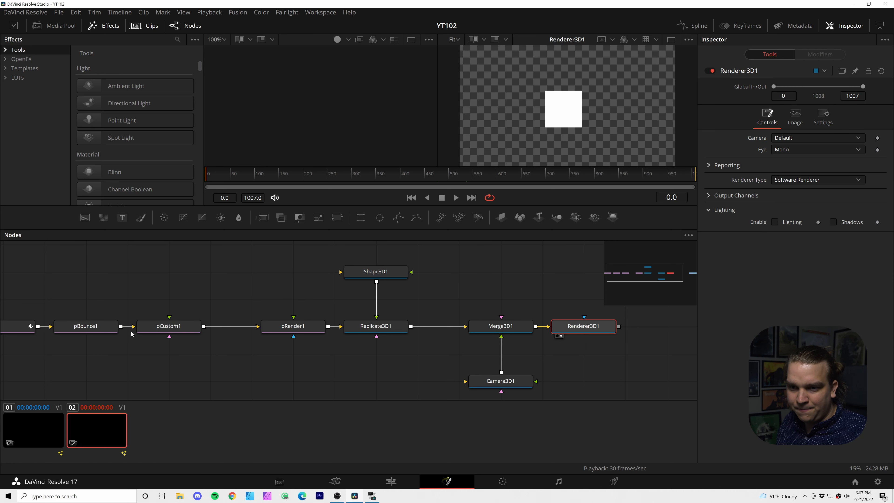
Step: Set pCustom1's Red expression to if(rgnhit =1, rand(.5,1), r), use the same for Green and Blue ending in g and b, and play back
left_click(155, 327)
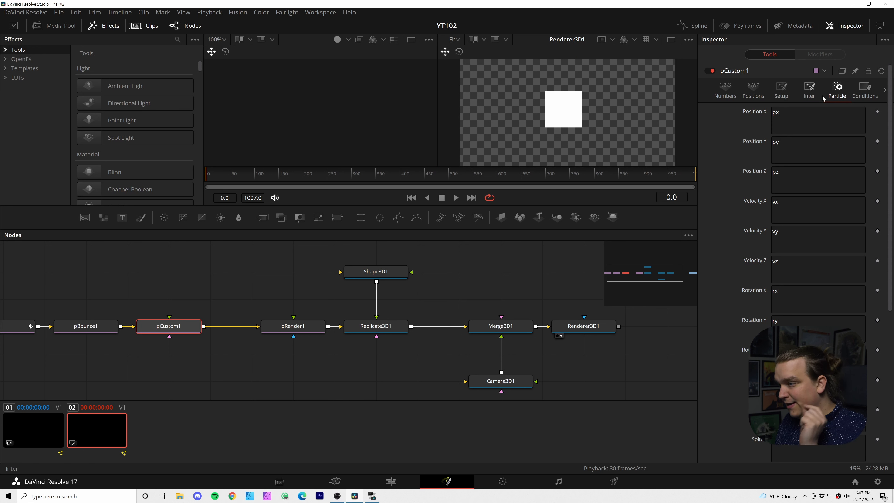
scroll(763, 329, "down", 2)
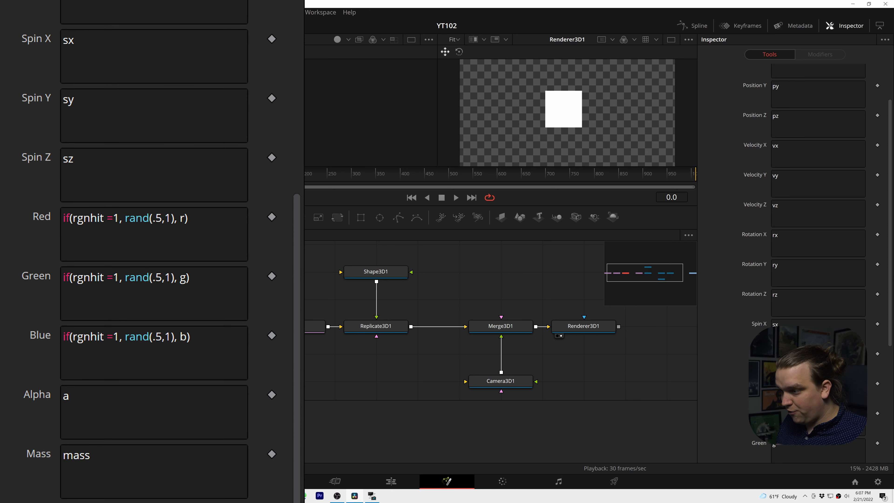
scroll(764, 328, "down", 2)
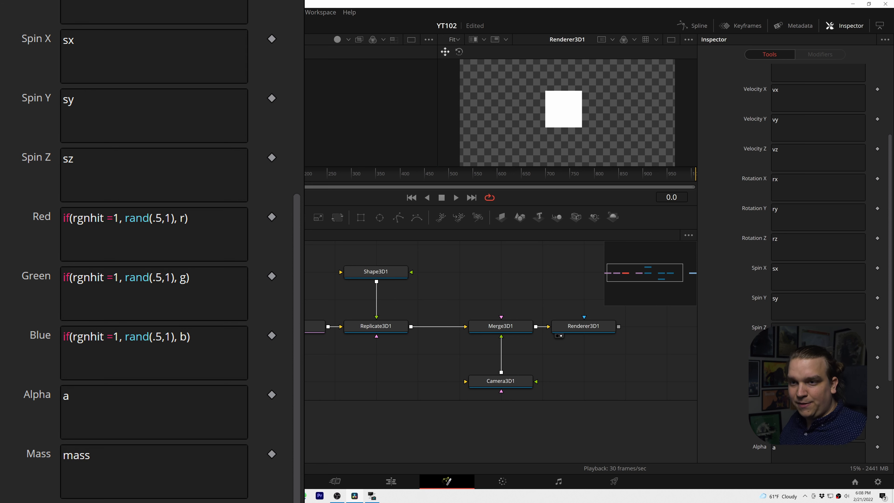
key("space")
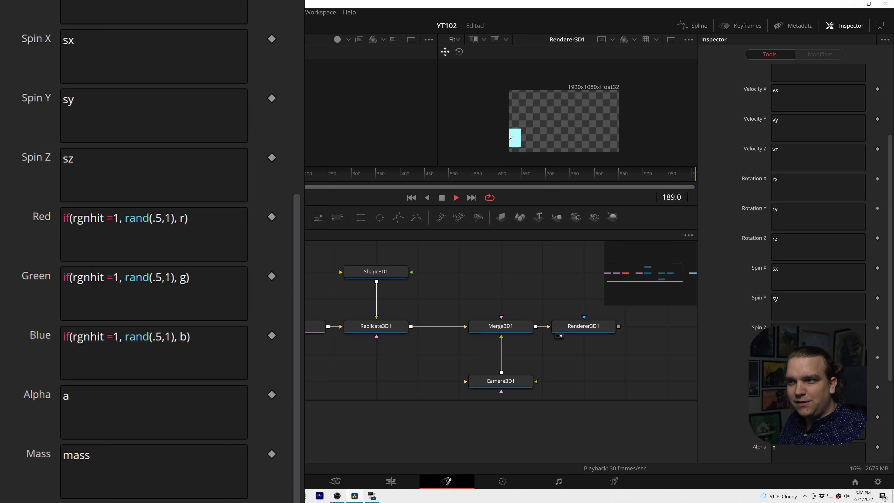
Step: Play back the particle's bouncing and color changes in the Renderer3D1 view, and stop the playback
key("space")
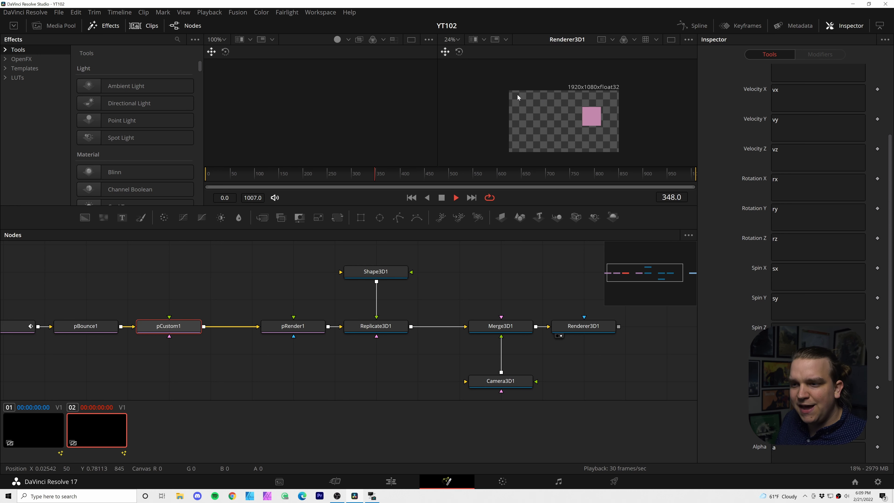
key("space")
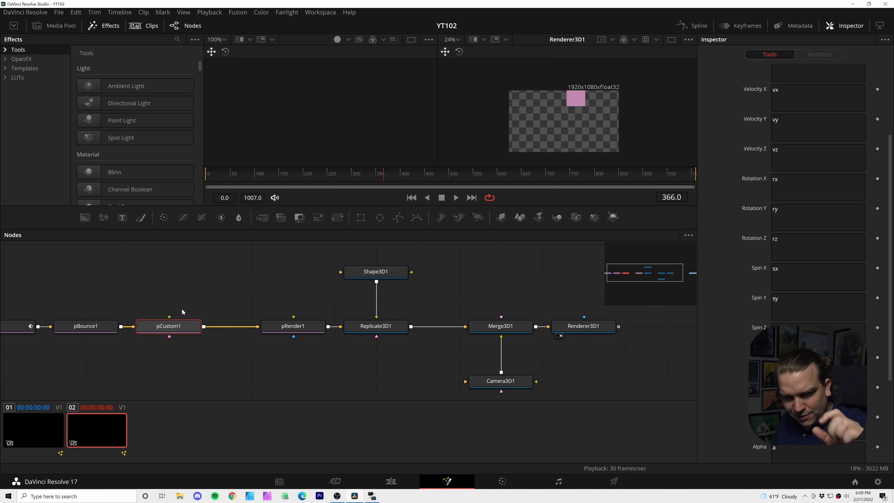
left_click_drag(19, 330, 53, 320)
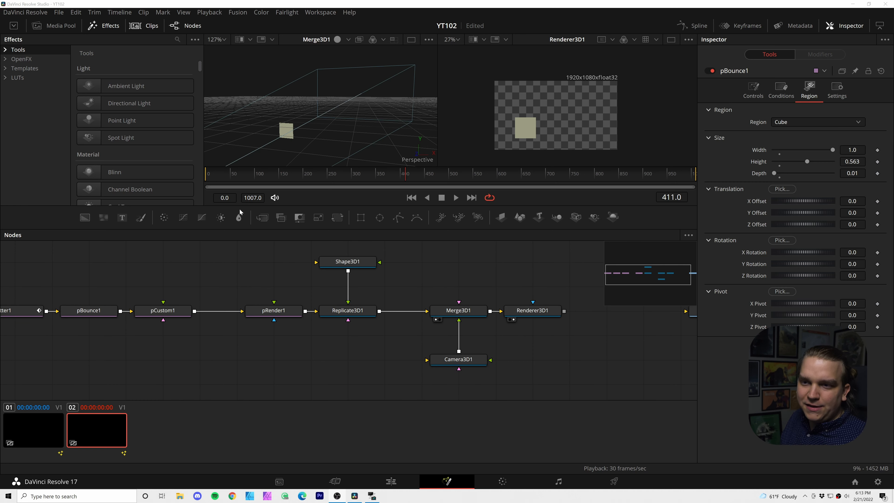
Step: Go to frame 21, where the shape meets the frame's upper edge, and reduce pBounce1's region Height to 0.383
mouse_move(220, 178)
left_mouse_down()
mouse_move(176, 181)
mouse_move(217, 180)
left_mouse_up()
left_click(201, 175)
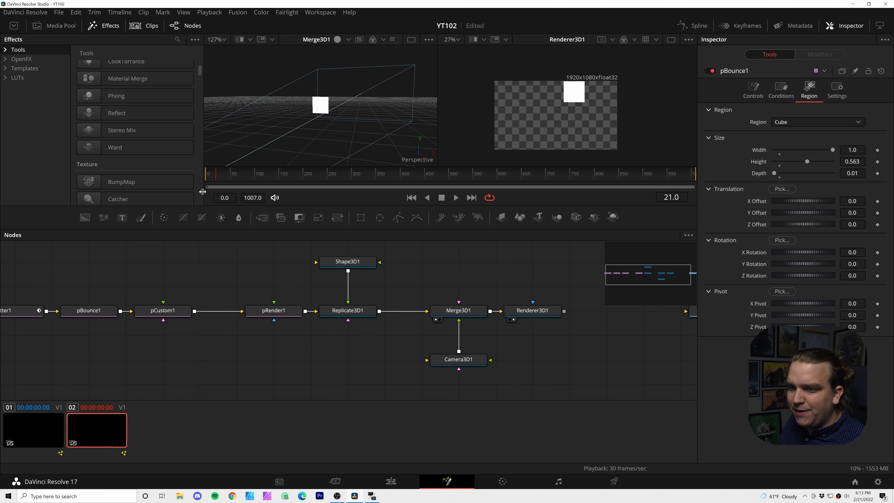
left_click(81, 313)
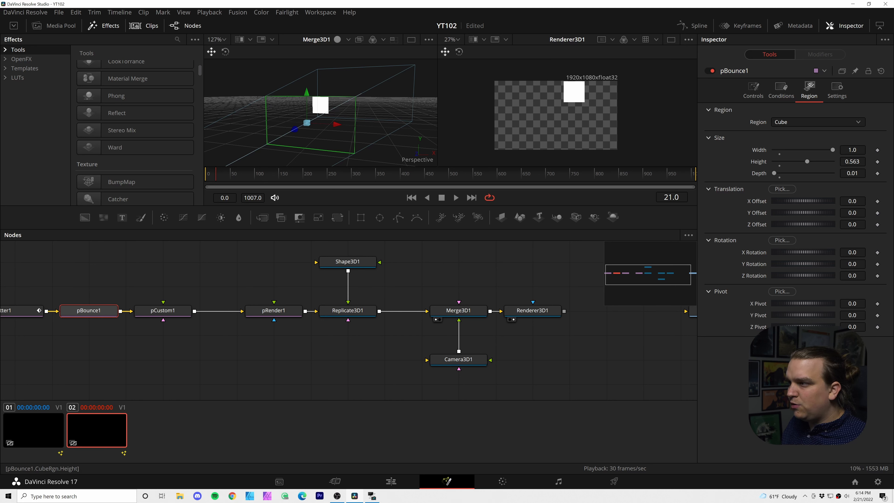
left_click_drag(807, 161, 796, 161)
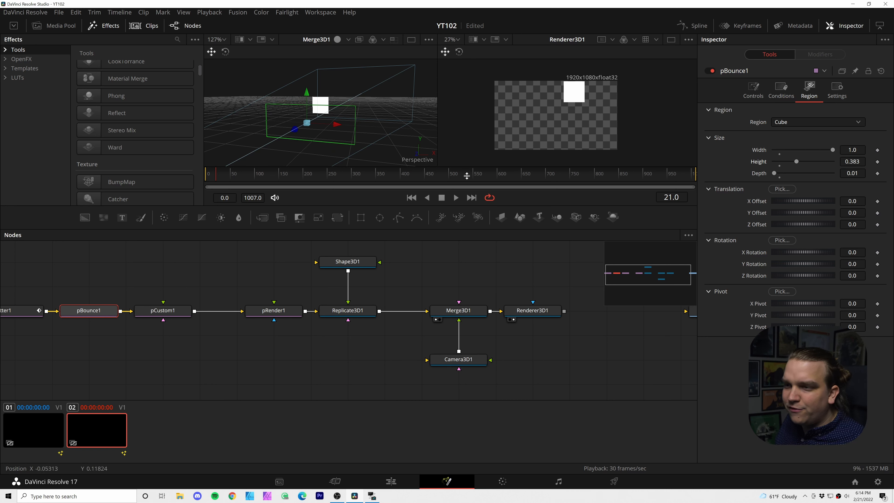
Step: Enlarge Renderer3D1 as a single view and fine-tune pBounce1's region Height to 0.398, checking the upper edge contact at frame 22
left_click_drag(444, 206, 444, 297)
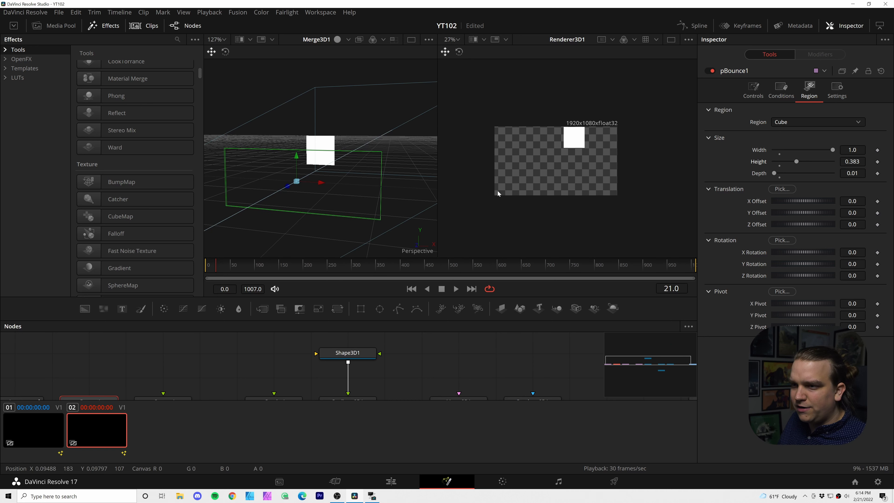
left_click_drag(437, 216, 405, 216)
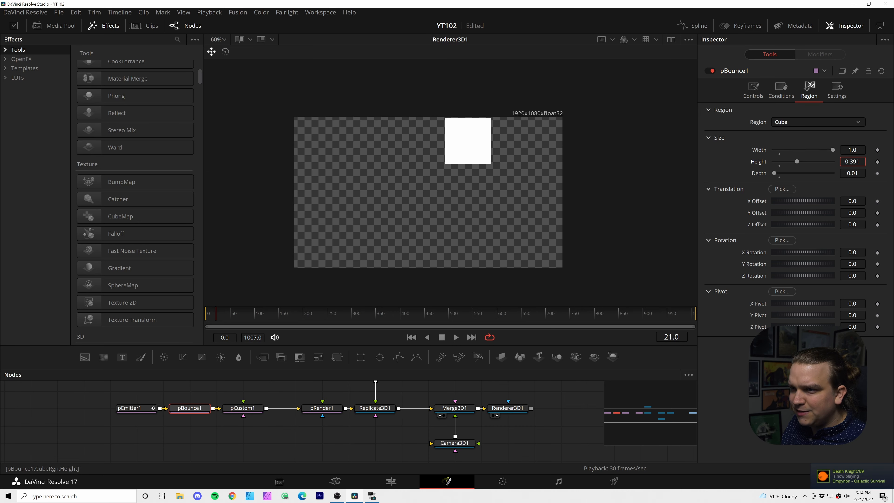
left_click_drag(797, 162, 797, 161)
left_click_drag(217, 319, 217, 320)
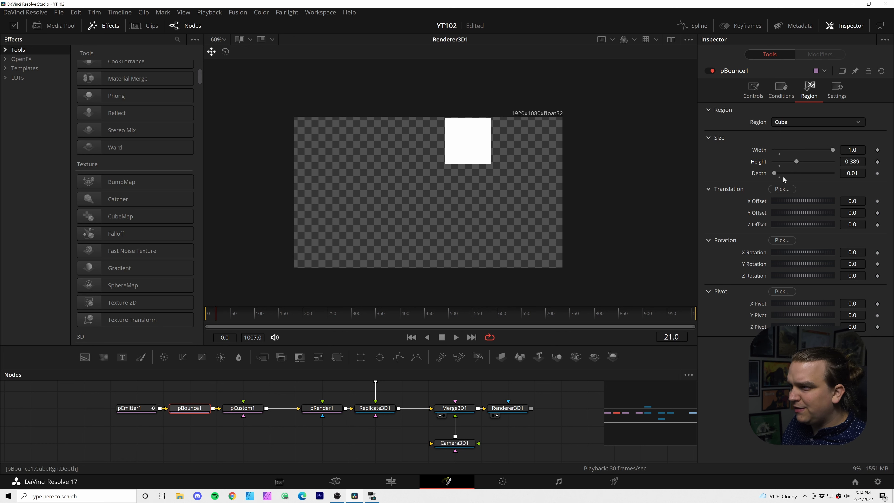
left_click_drag(852, 162, 852, 162)
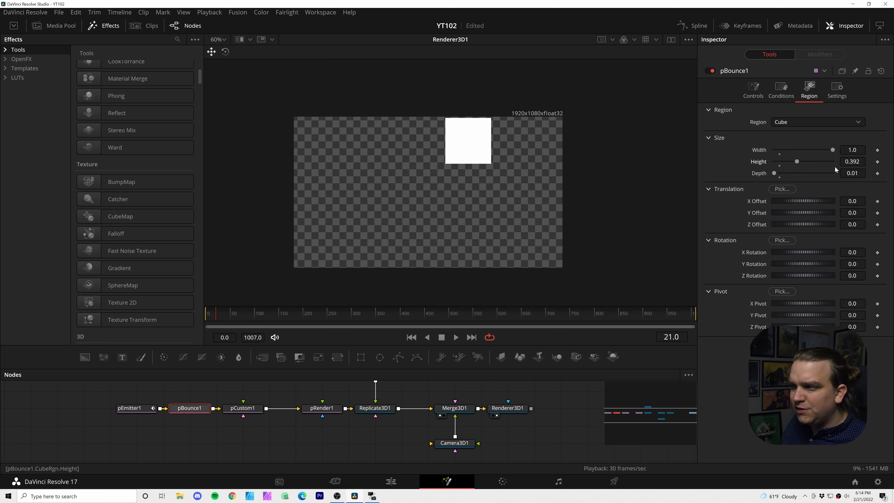
left_click_drag(215, 319, 217, 318)
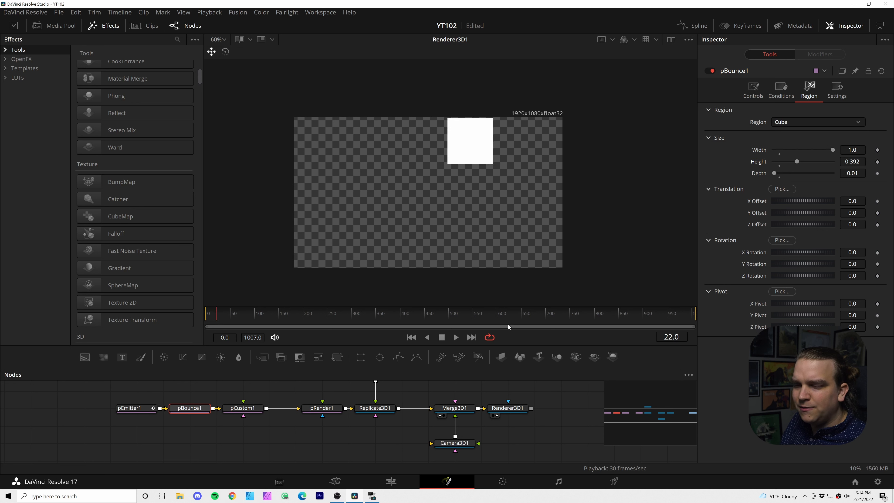
left_click_drag(852, 162, 855, 162)
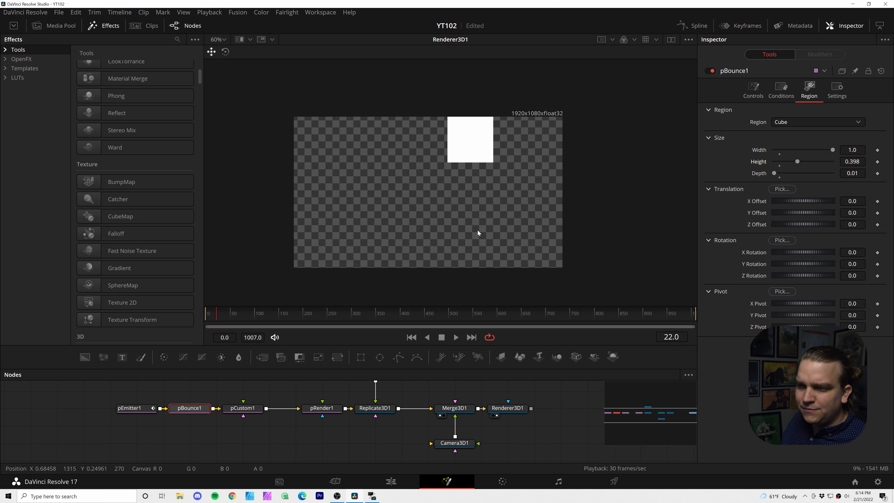
Step: Go to frame 55 and set pBounce1's region Width to 0.834 so the shape's side meets the frame edge
scroll(438, 226, "down", 2)
scroll(439, 226, "down", 2)
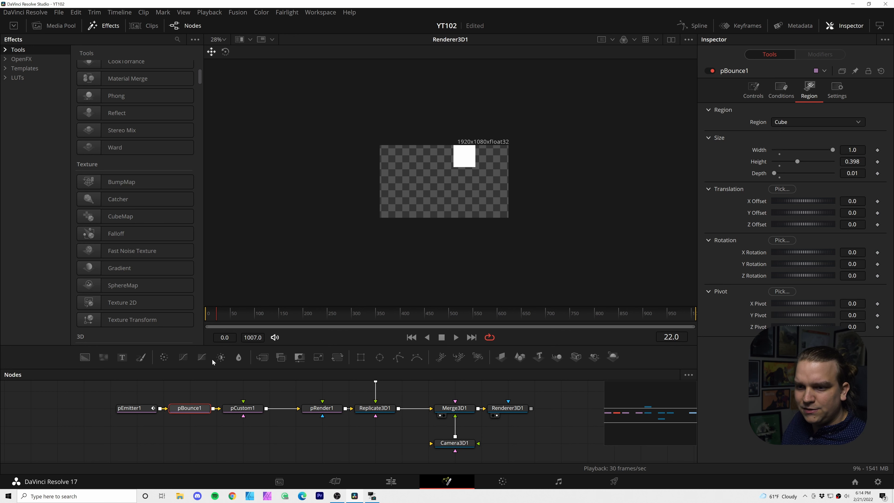
left_click_drag(218, 314, 232, 314)
scroll(479, 202, "up", 3)
mouse_move(852, 150)
left_mouse_down()
mouse_move(838, 150)
mouse_move(864, 149)
left_mouse_up()
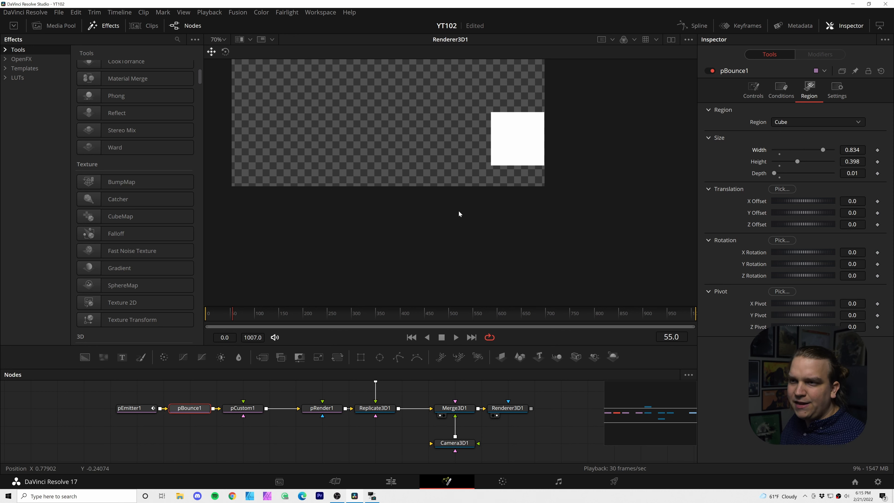
scroll(419, 196, "down", 3)
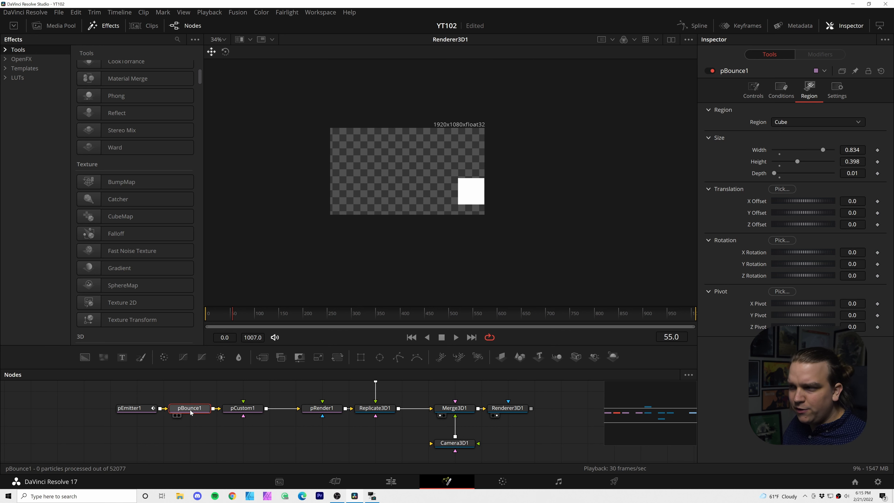
Step: Match pCustom1's region to pBounce1's with Width 0.834 and Height 0.398, and start playback
left_click(859, 149)
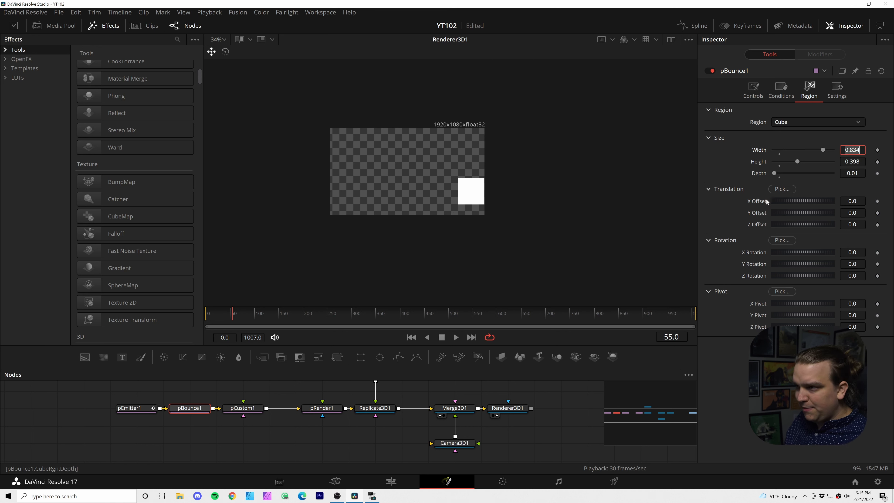
left_click(242, 408)
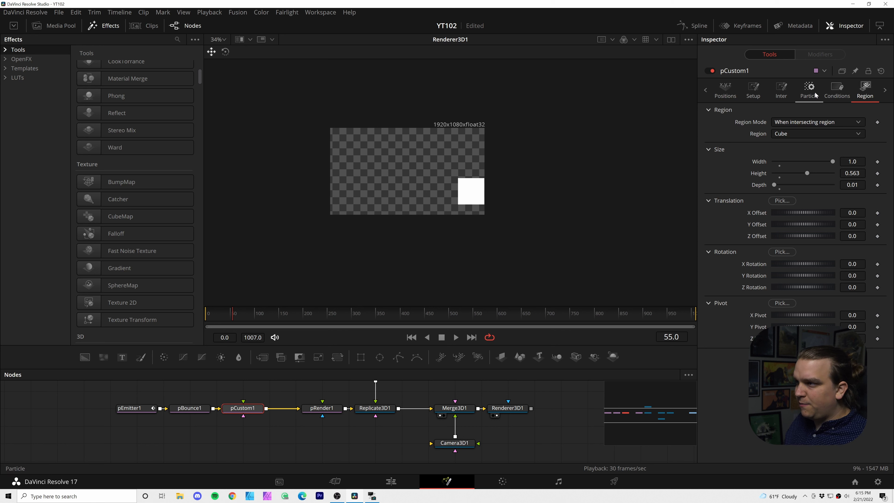
left_click(853, 161)
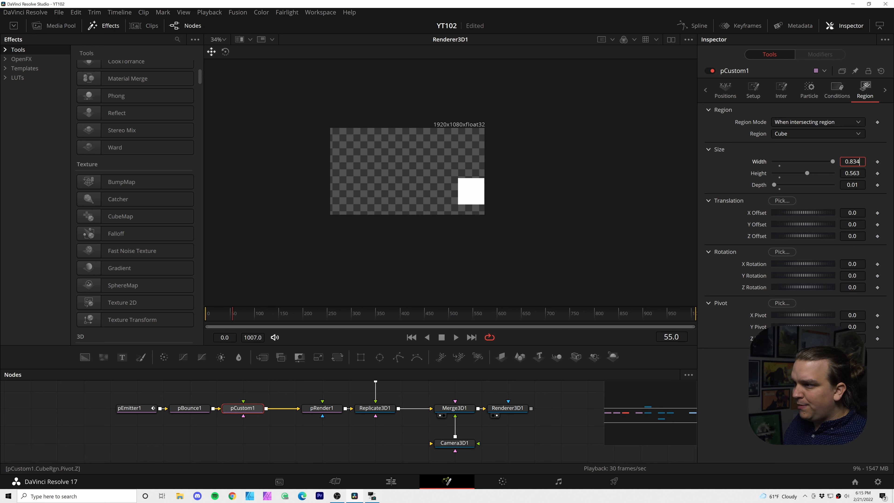
key("Return")
left_click(190, 408)
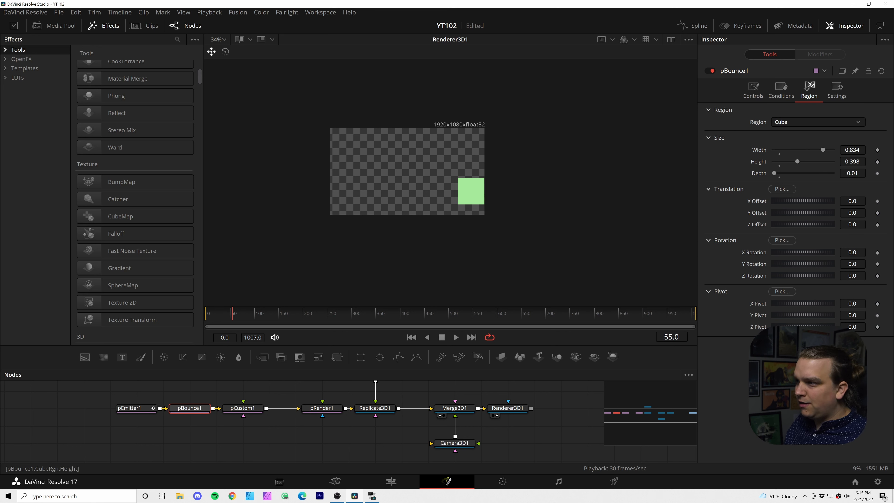
left_click(253, 406)
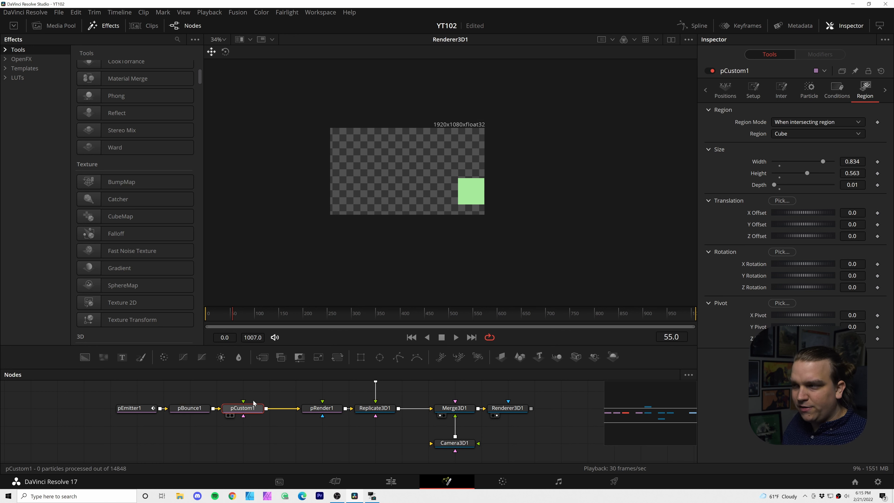
double_click(852, 174)
type("0.398")
key("Return")
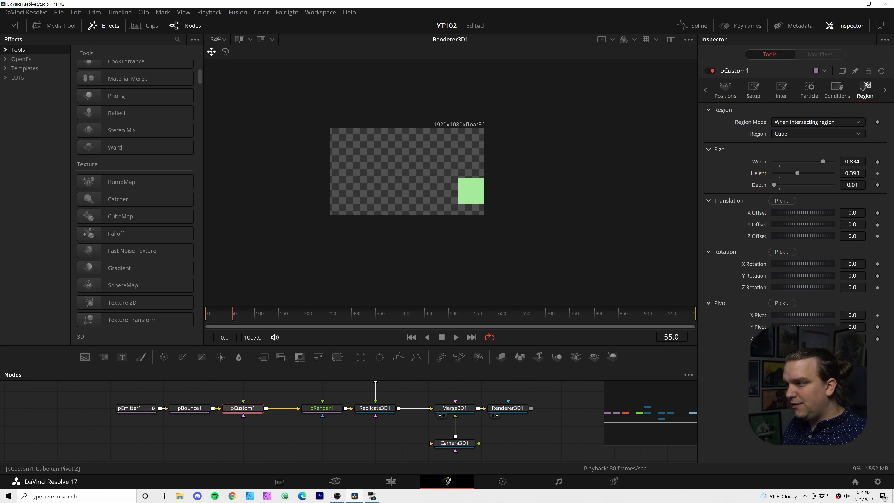
key("space")
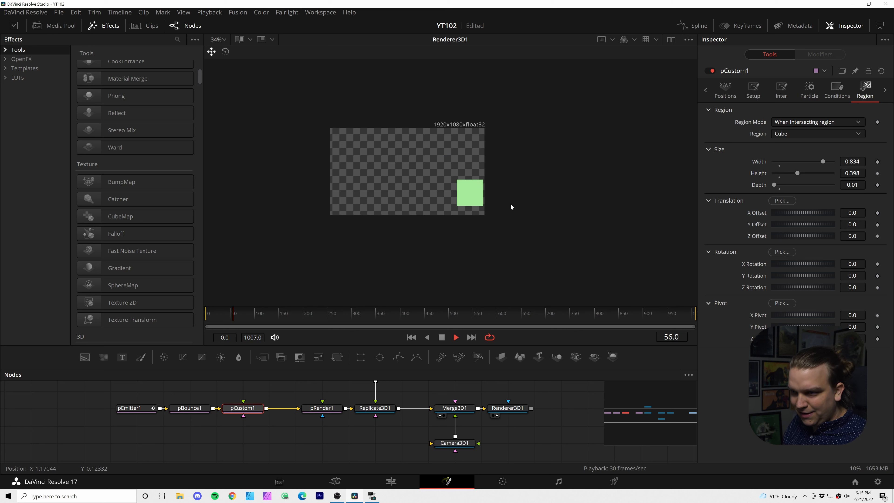